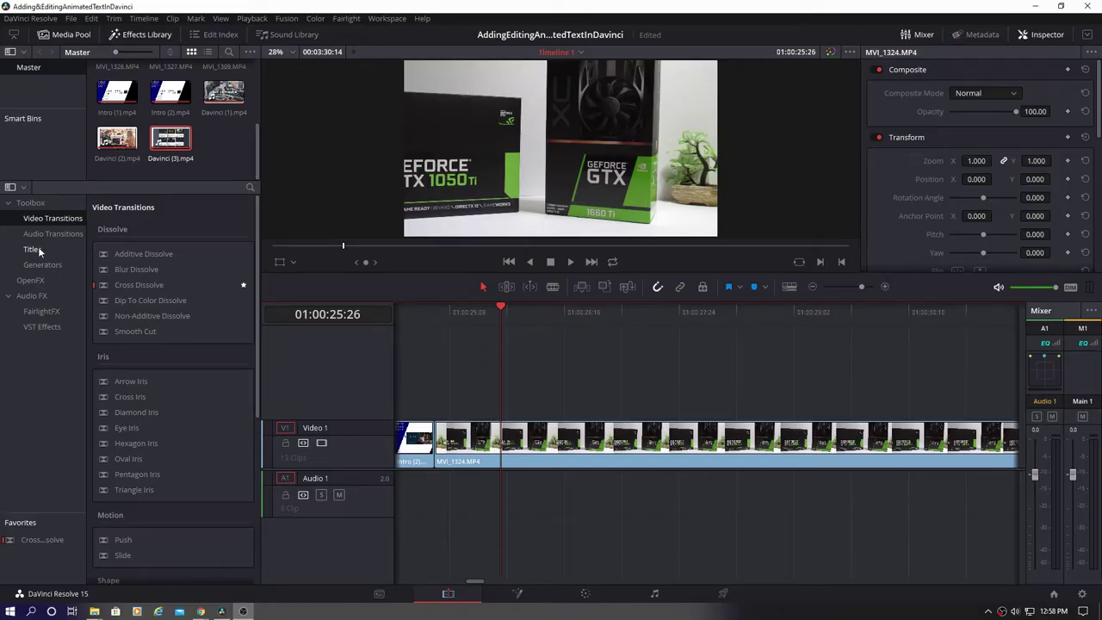
# - Find 3D Title In A Box among the Fusion Titles and drop it above the GPU clip
pyautogui.click(32, 249)
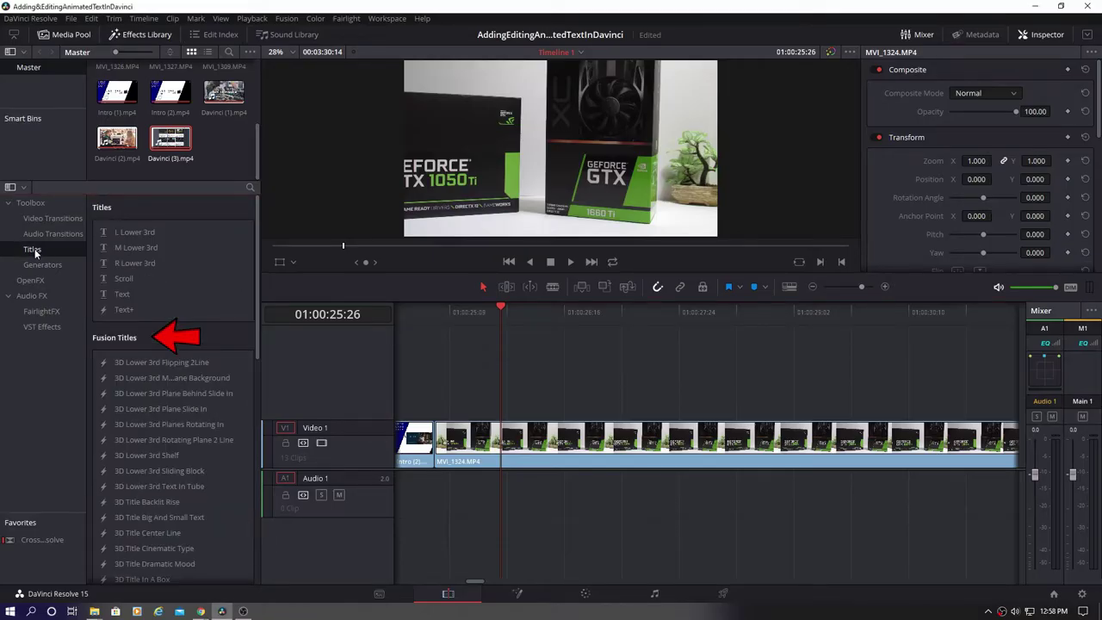
pyautogui.scroll(-3, 183, 353)
pyautogui.scroll(-15, 182, 370)
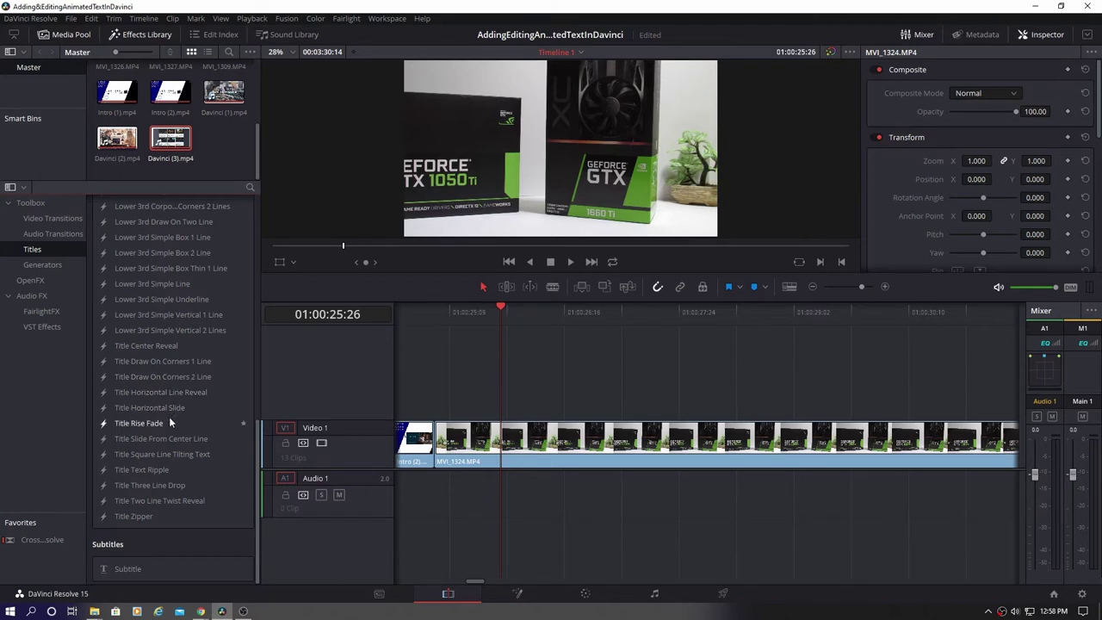
pyautogui.scroll(15, 169, 420)
pyautogui.scroll(1, 168, 426)
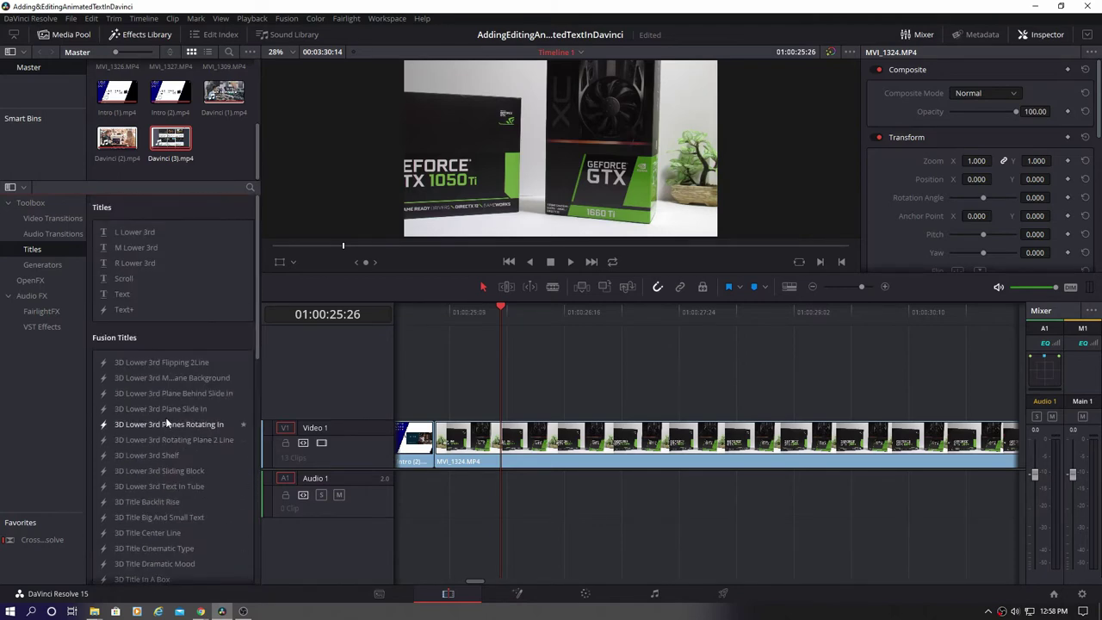
pyautogui.scroll(-2, 166, 419)
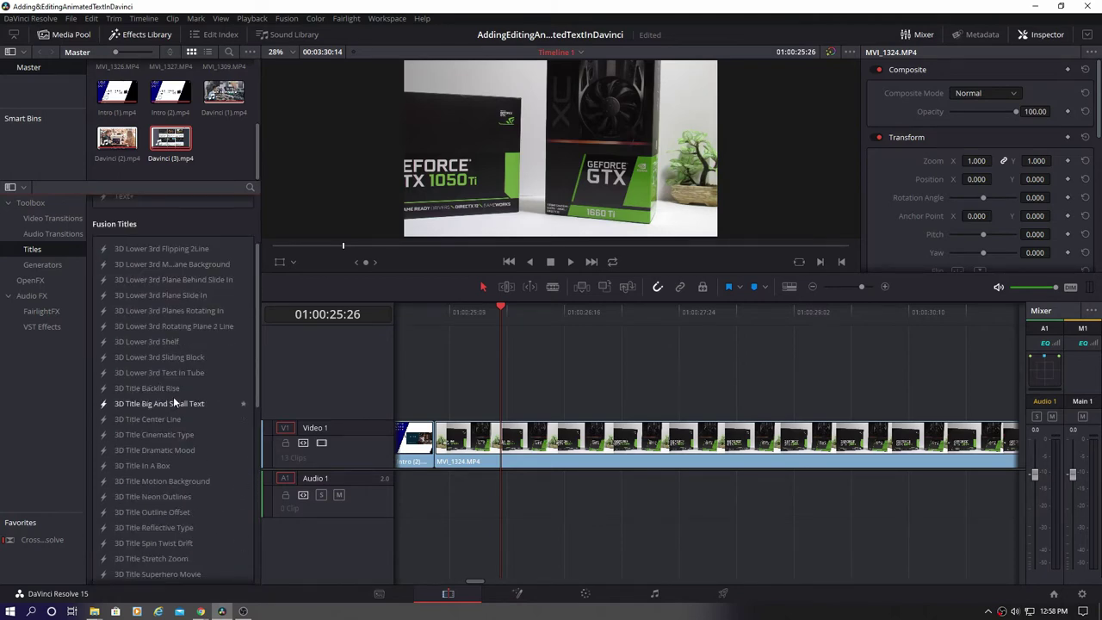
pyautogui.scroll(-3, 173, 396)
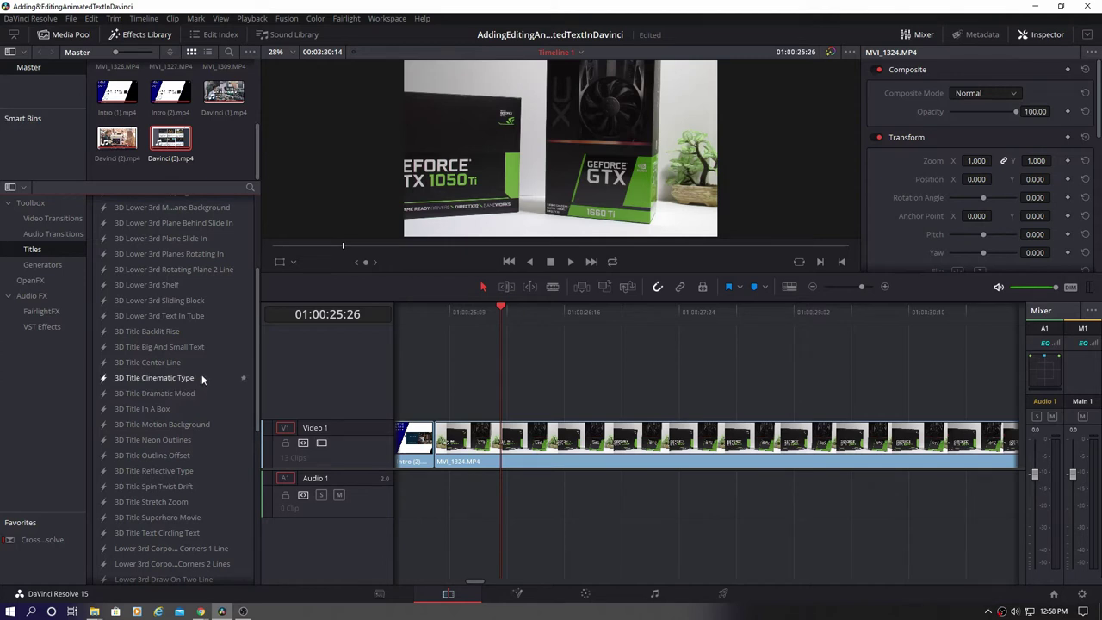
pyautogui.scroll(2, 203, 379)
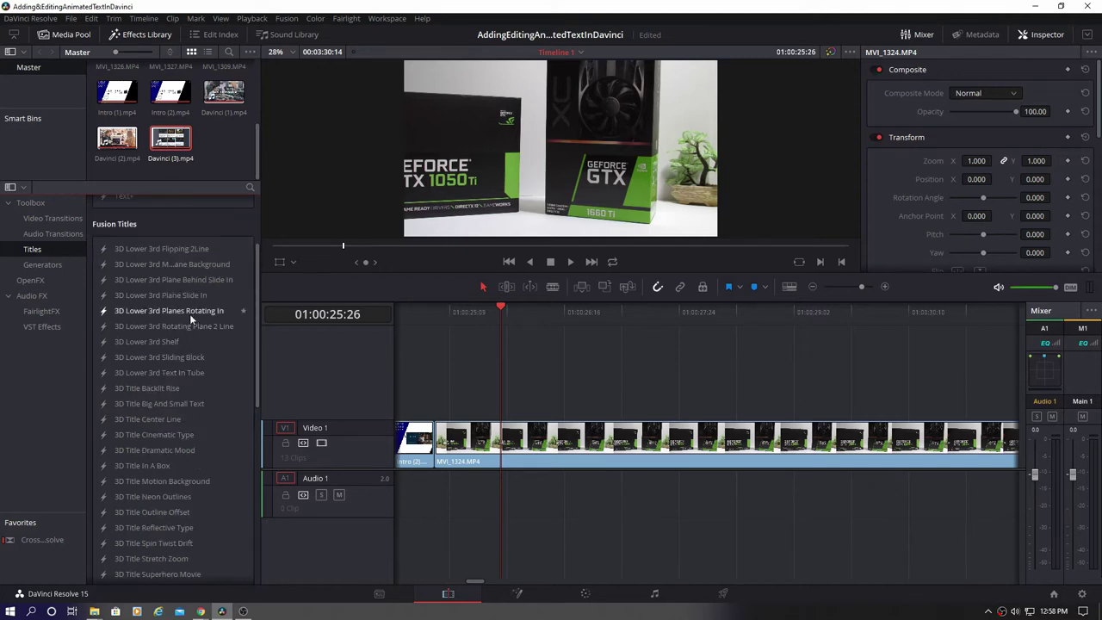
pyautogui.scroll(-2, 191, 505)
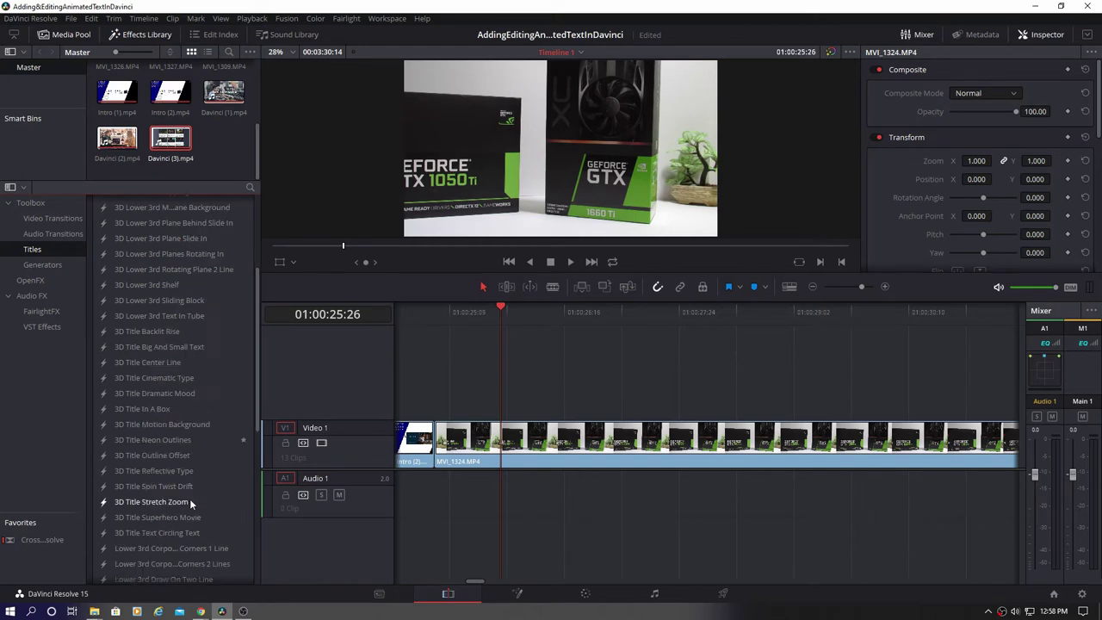
pyautogui.scroll(-2, 191, 502)
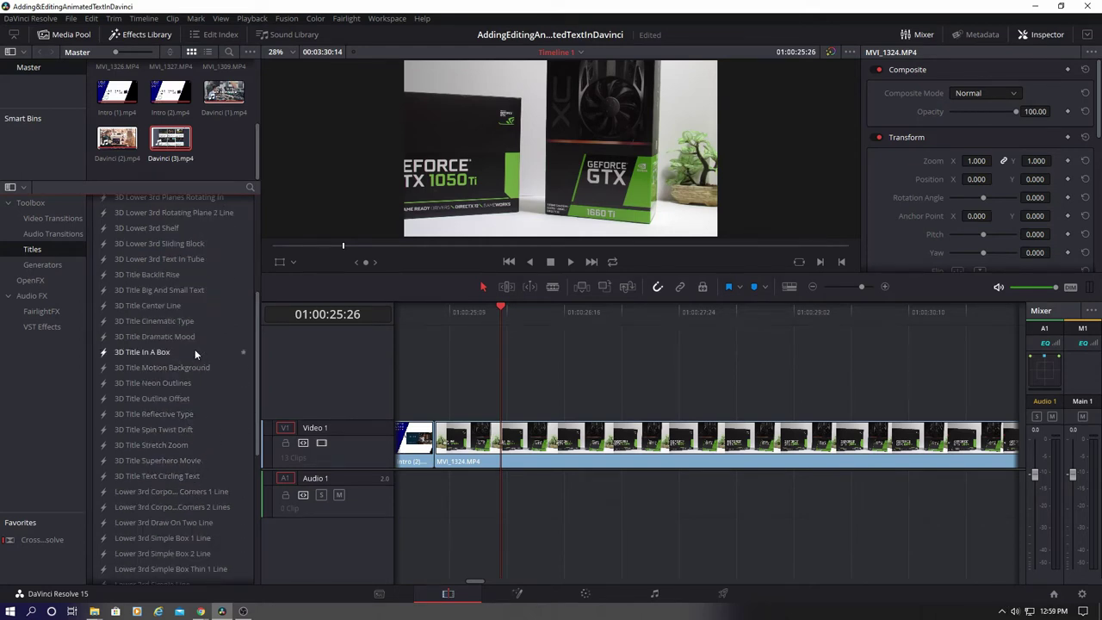
pyautogui.moveTo(195, 352); pyautogui.dragTo(489, 392)
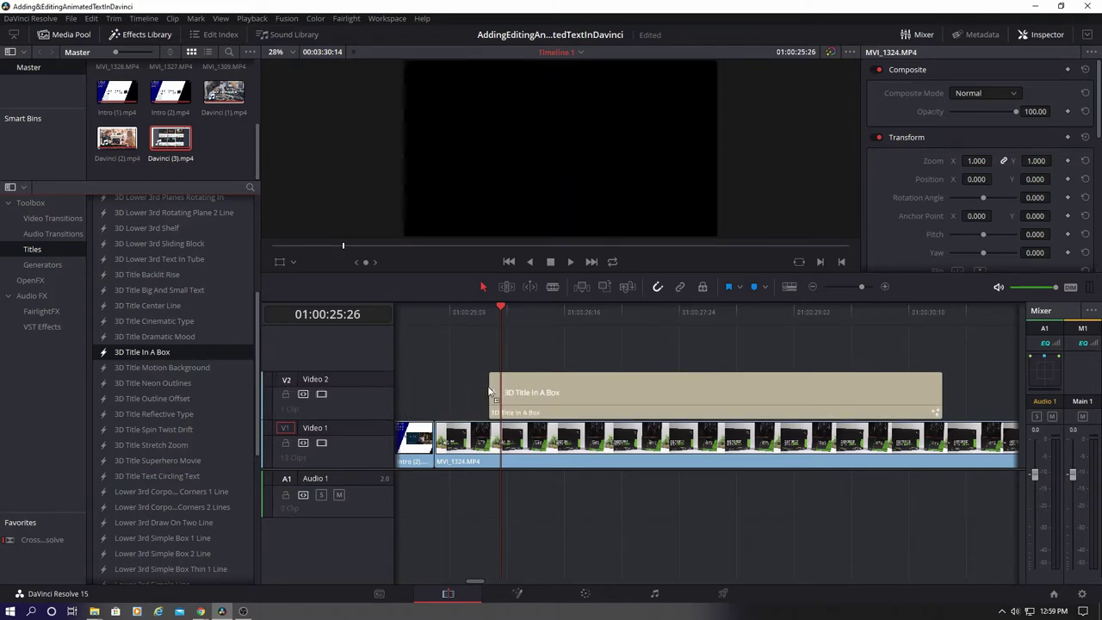
# - Zoom the timeline out and put the playhead at the start of the GPU clip
pyautogui.click(628, 408)
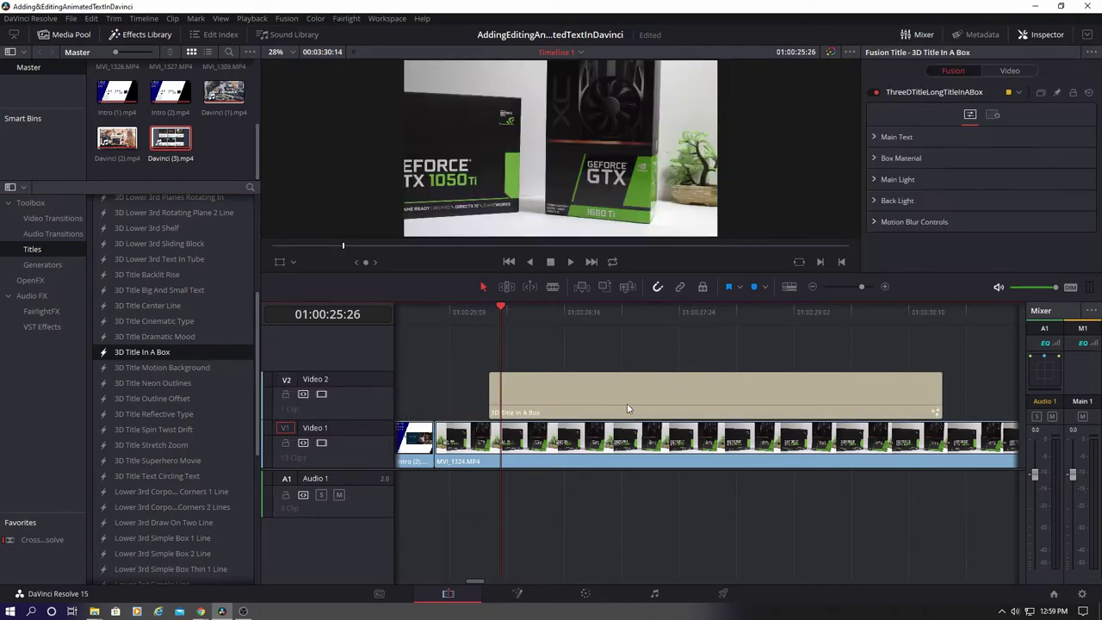
pyautogui.click(854, 290)
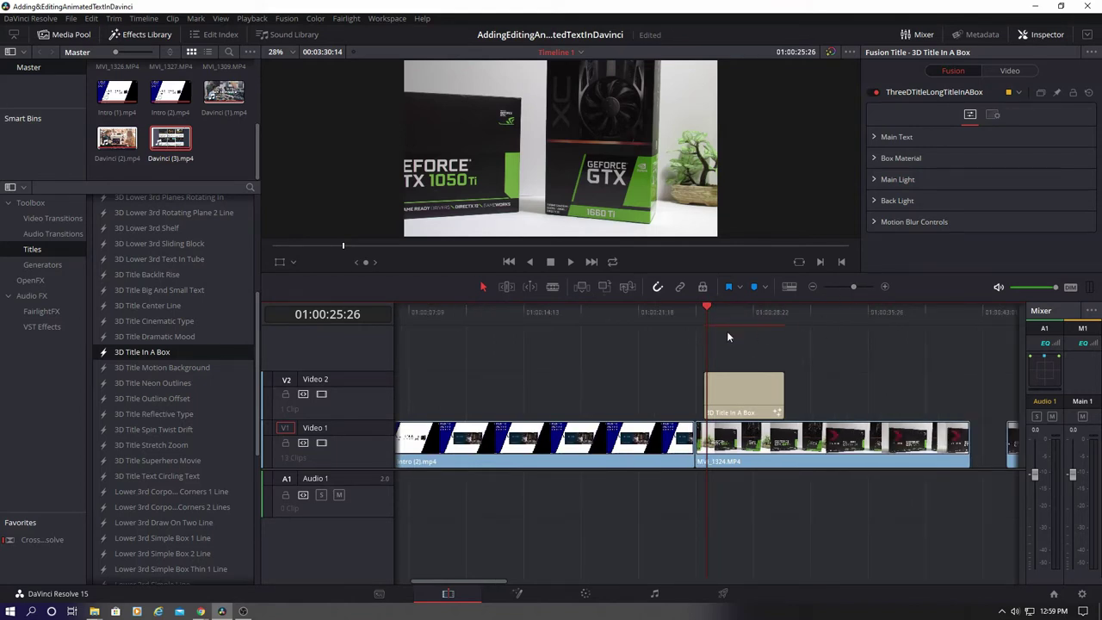
pyautogui.moveTo(663, 315); pyautogui.dragTo(658, 316)
pyautogui.click(639, 454)
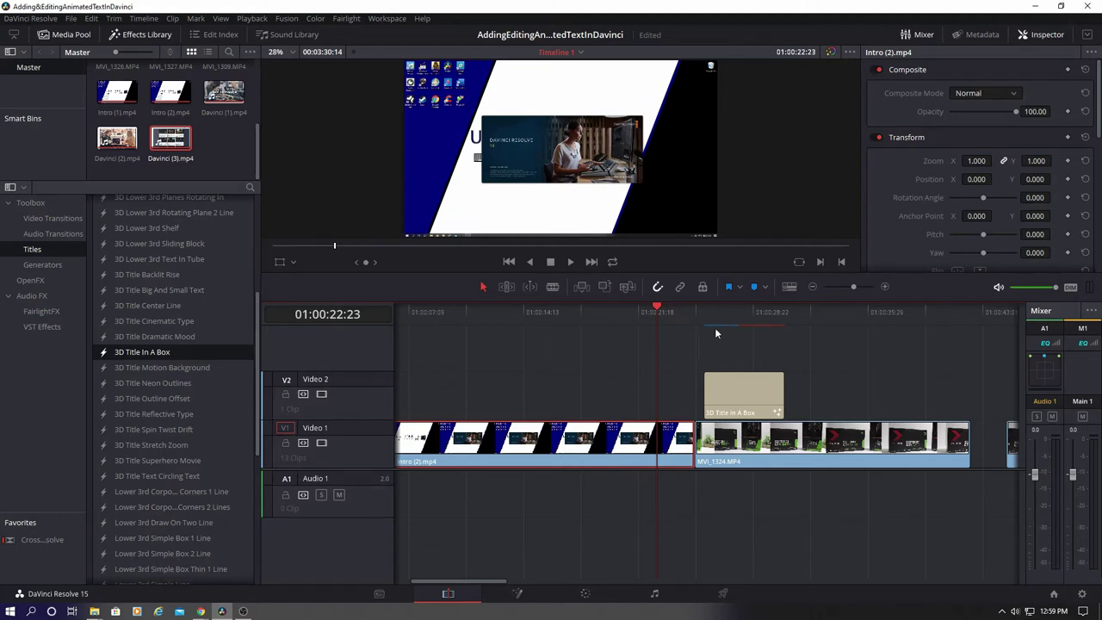
pyautogui.click(659, 307)
pyautogui.click(696, 309)
# - Preview the title animation, then select the 3D Title In A Box clip
pyautogui.click(569, 263)
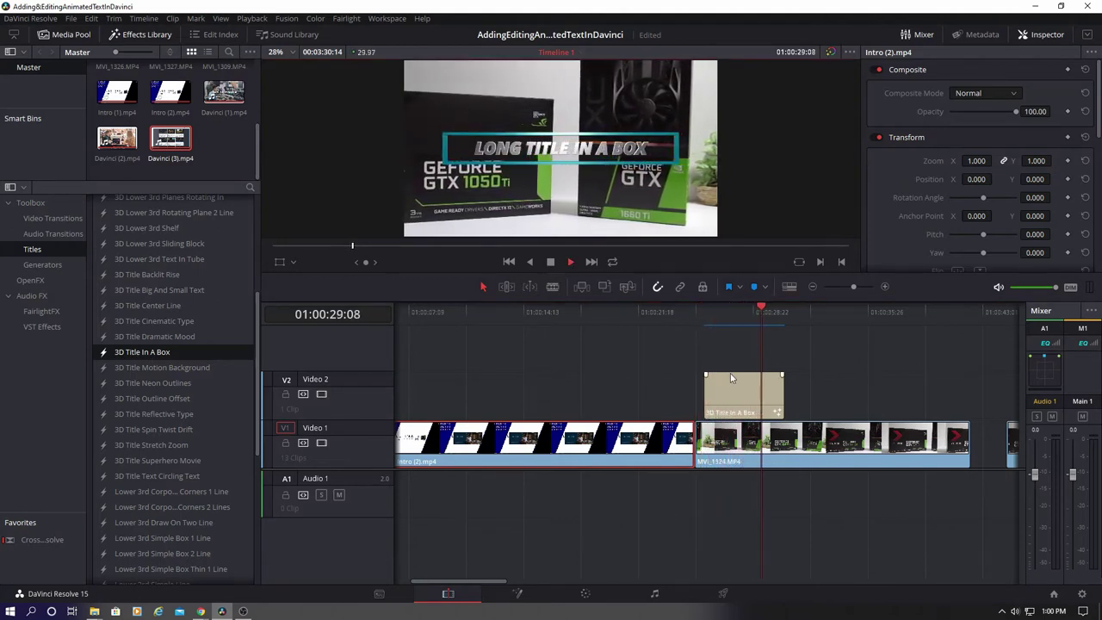
pyautogui.click(551, 262)
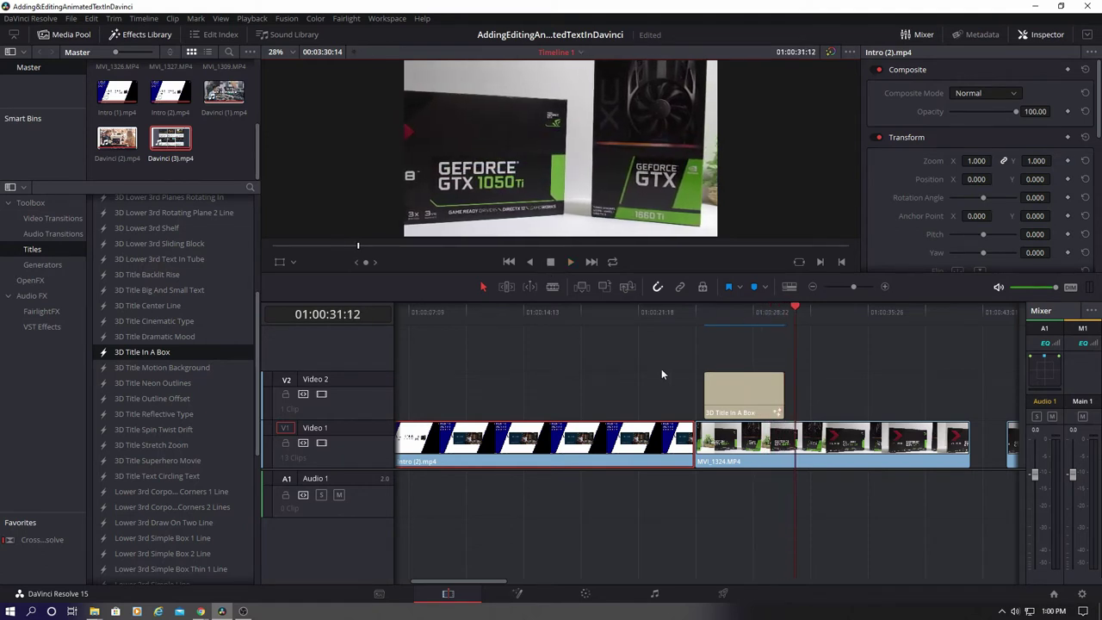
pyautogui.click(747, 386)
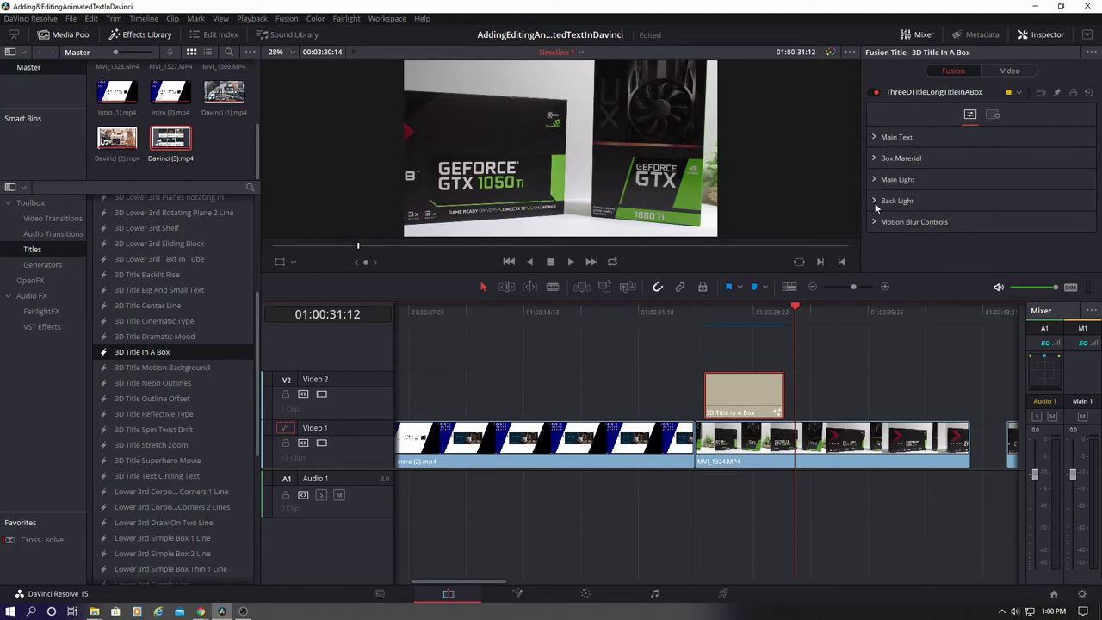
# - Replace 'IN A BOX' in the title's Main Text with 'GPU WARS'
pyautogui.click(871, 139)
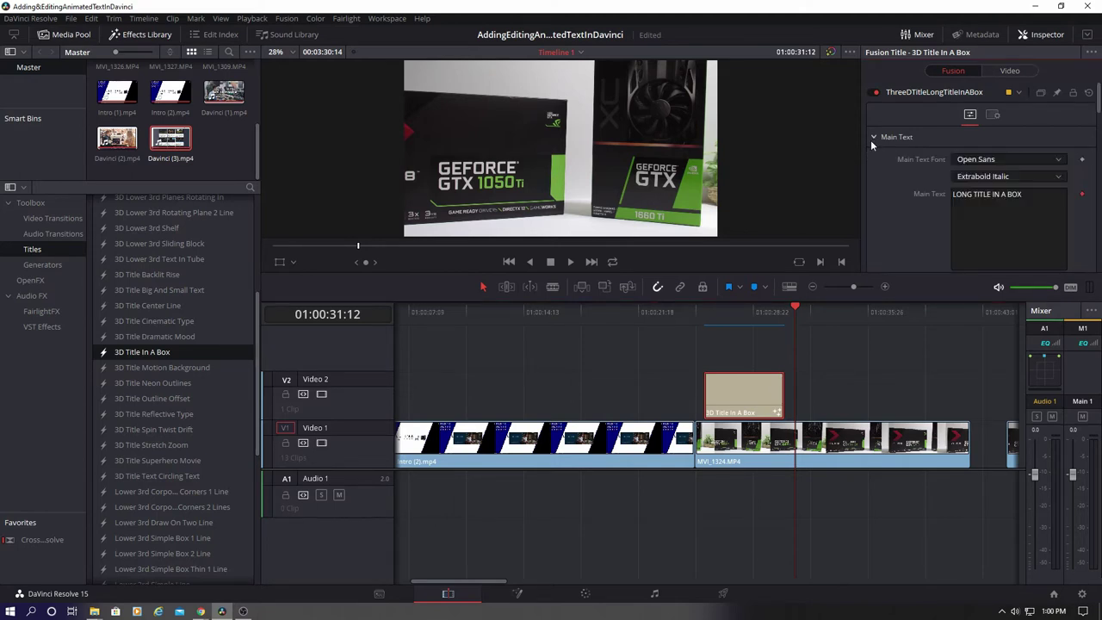
pyautogui.click(1035, 200)
pyautogui.moveTo(1034, 197); pyautogui.dragTo(993, 195)
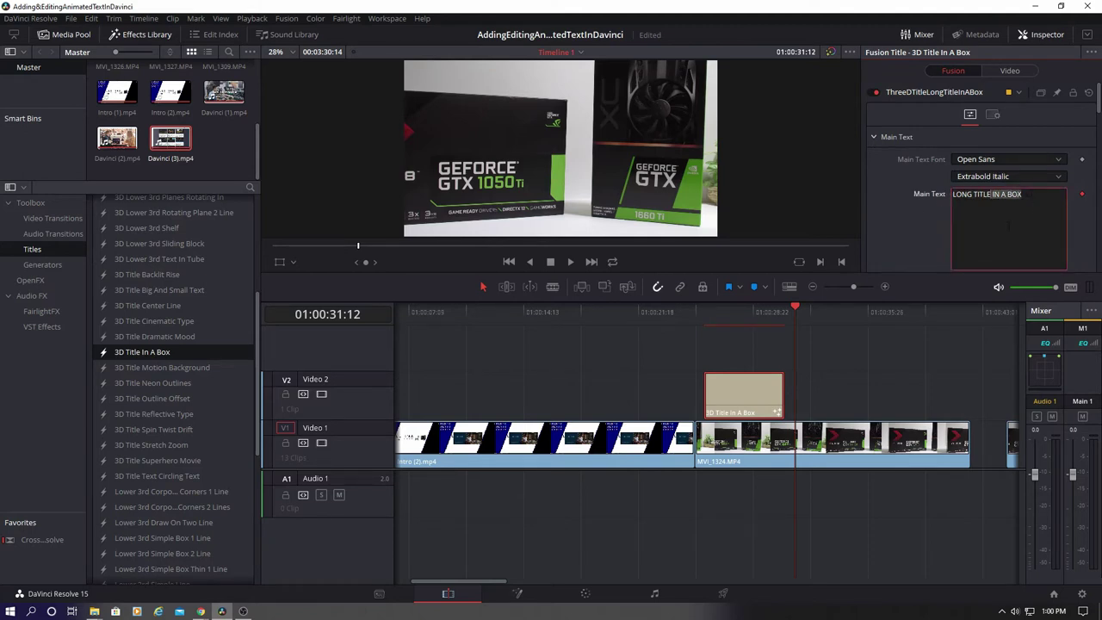
pyautogui.press('BackSpace')
pyautogui.press('BackSpace')
pyautogui.press('BackSpace')
pyautogui.press('BackSpace')
pyautogui.press('BackSpace')
pyautogui.press('BackSpace')
pyautogui.press('BackSpace')
pyautogui.press('BackSpace')
pyautogui.press('BackSpace')
pyautogui.press('BackSpace')
pyautogui.write('GPU WARS')
pyautogui.click(1063, 163)
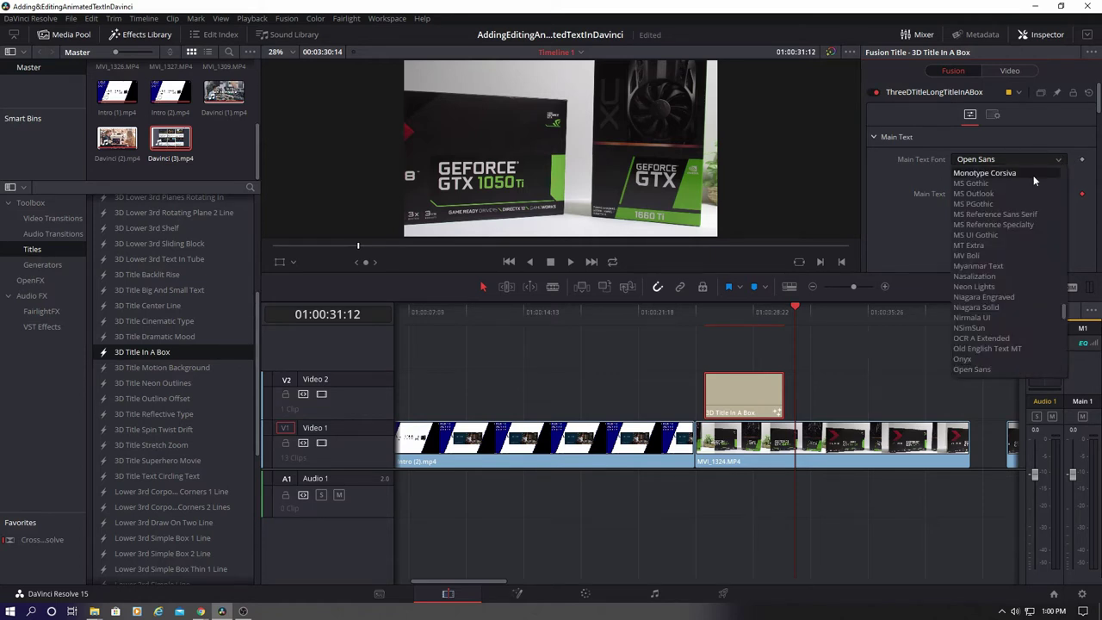
# - Set the title font to Rockwell and scrub to a frame showing the title
pyautogui.scroll(-8, 1047, 296)
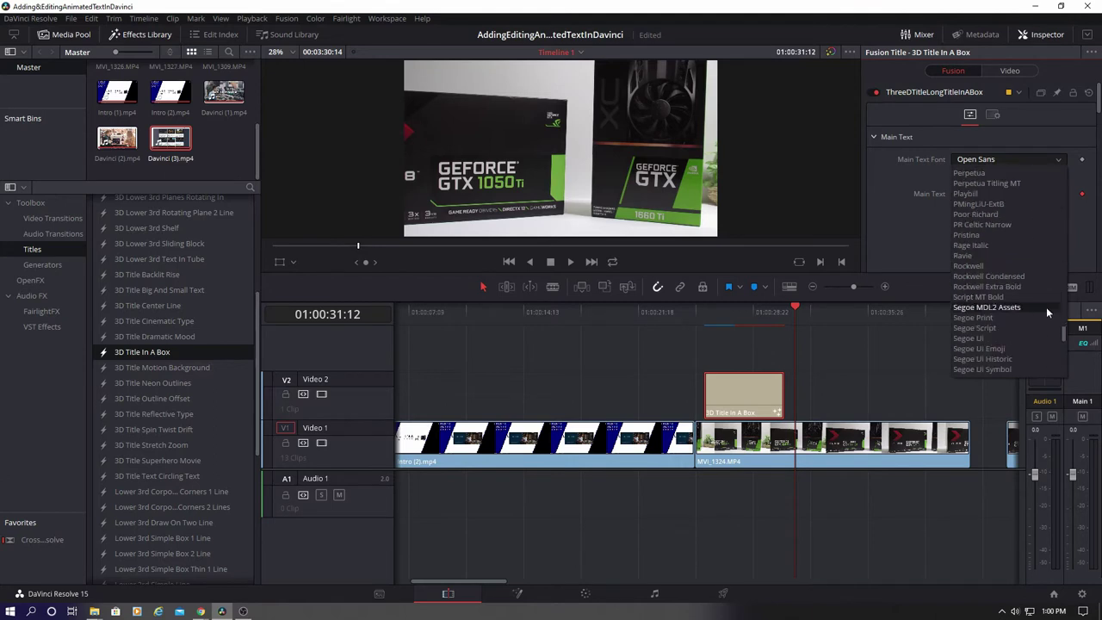
pyautogui.click(1039, 267)
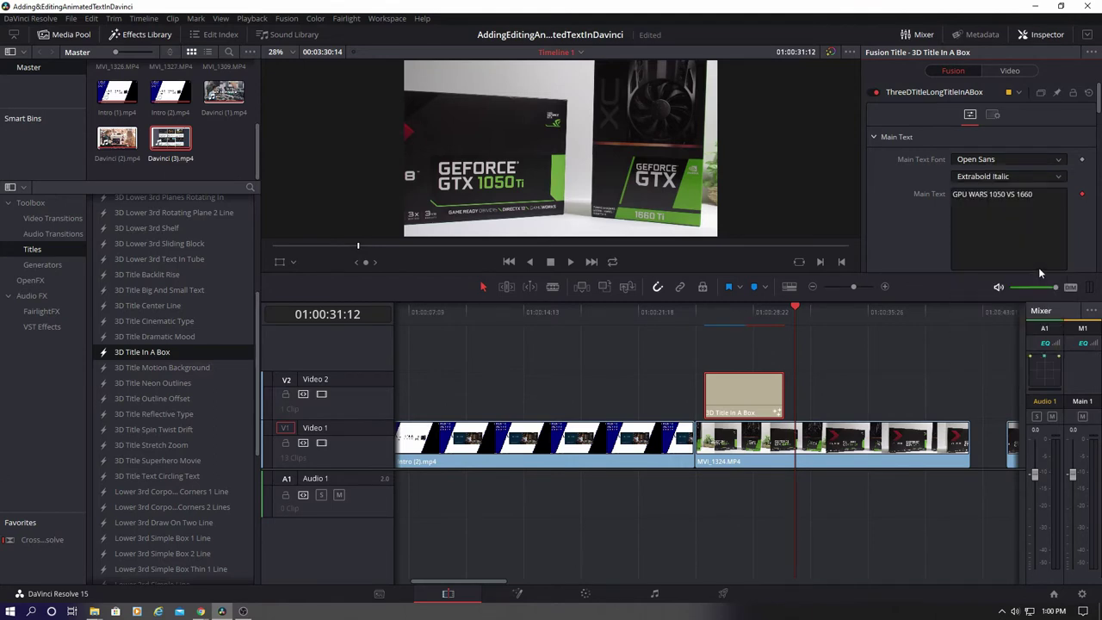
pyautogui.click(756, 312)
pyautogui.moveTo(754, 312); pyautogui.dragTo(743, 312)
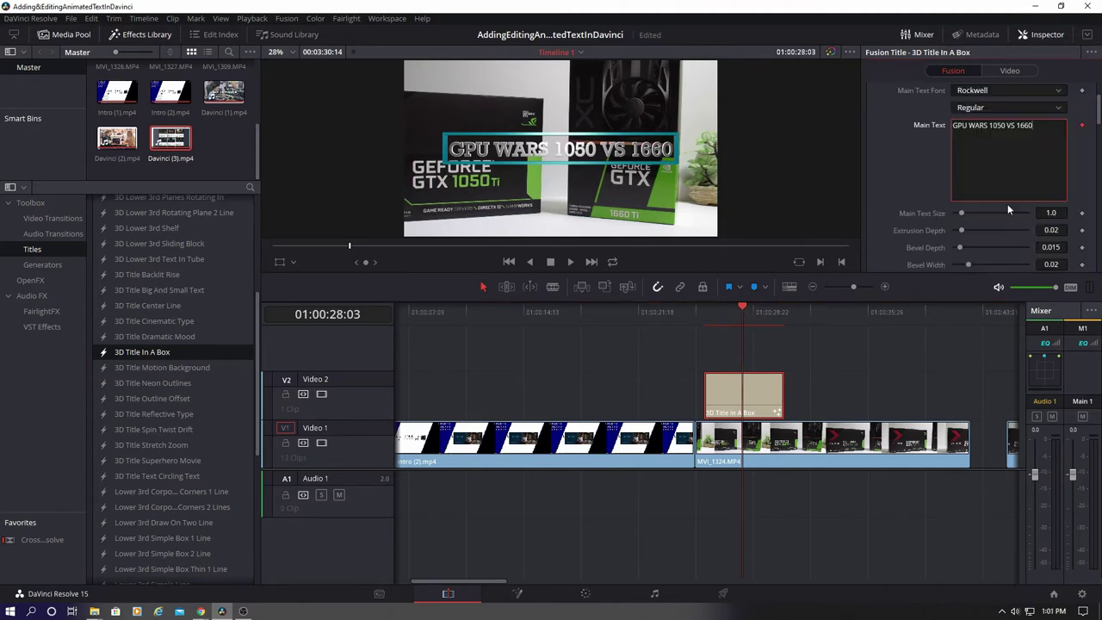
# - Shrink the Main Text size to 0.87 and bring up the Text Face Color chooser
pyautogui.scroll(-2, 992, 192)
pyautogui.click(989, 133)
pyautogui.scroll(-2, 978, 172)
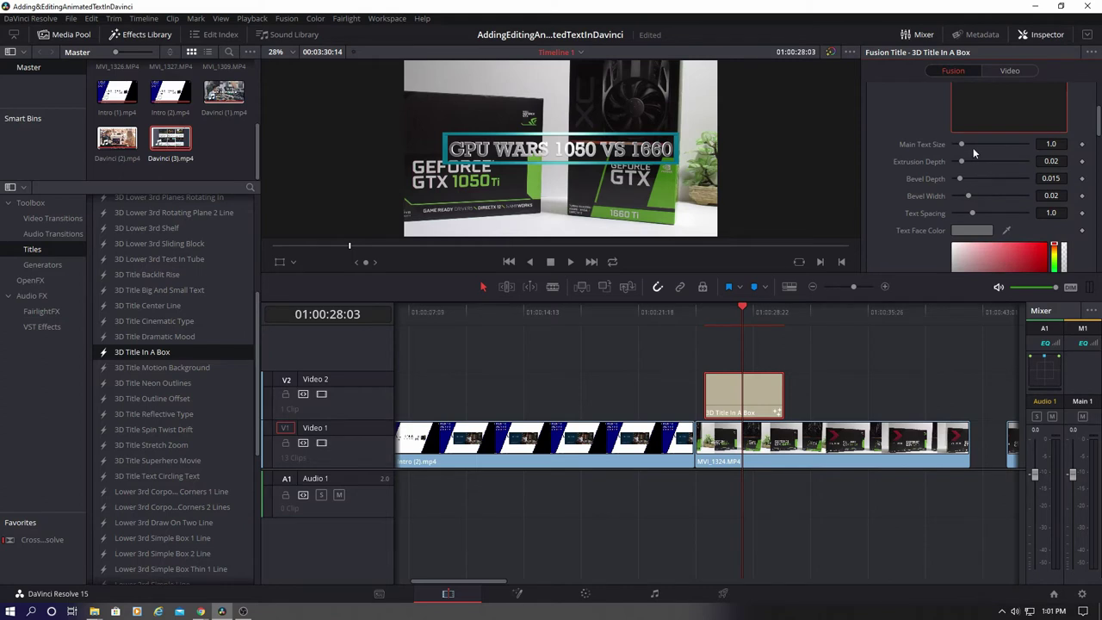
pyautogui.moveTo(966, 145); pyautogui.dragTo(965, 148)
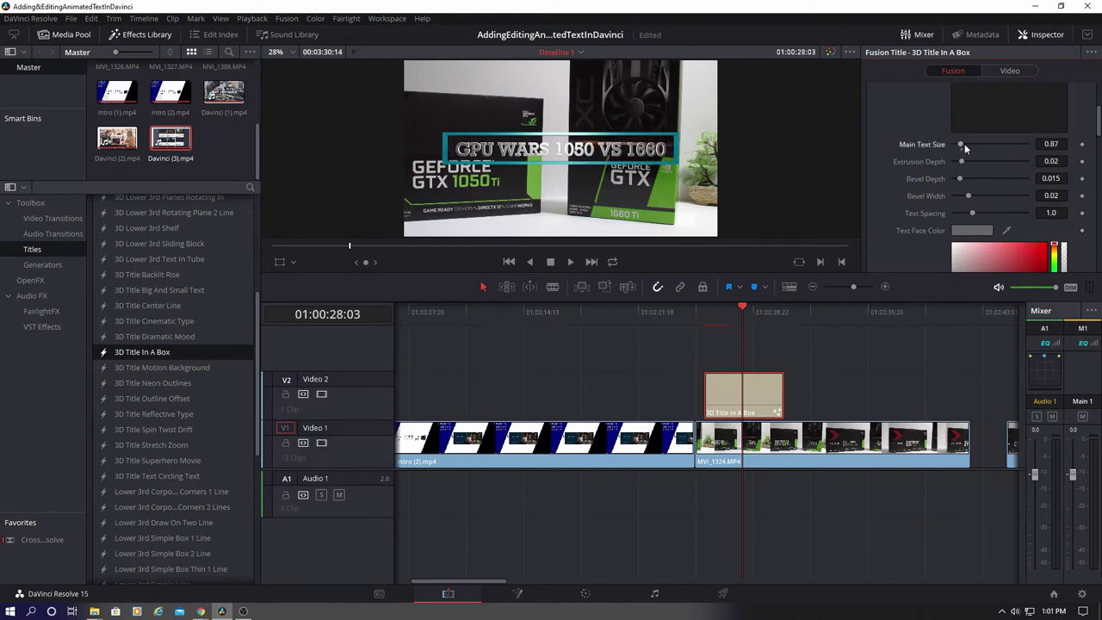
pyautogui.click(989, 230)
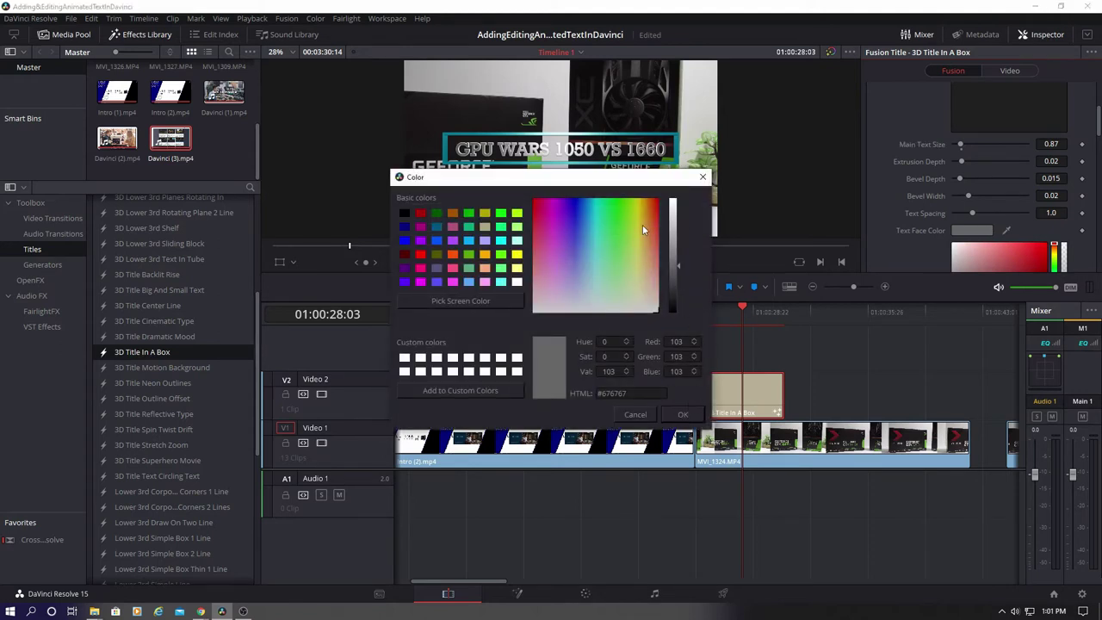
# - Make the text face colour pale lavender, then collapse the Main Text settings
pyautogui.click(575, 204)
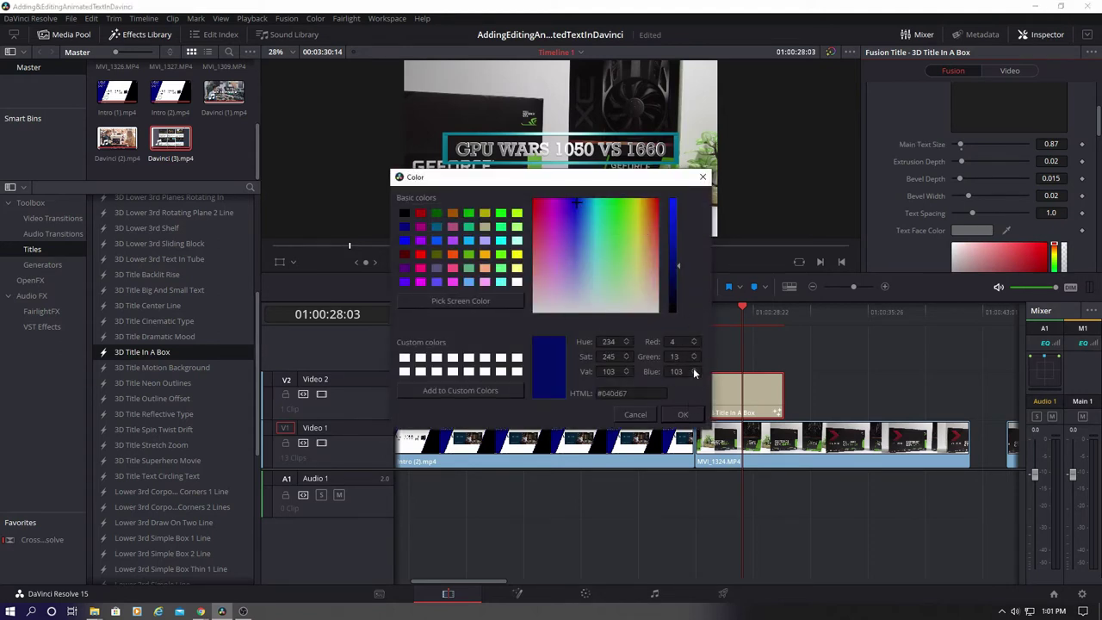
pyautogui.click(685, 415)
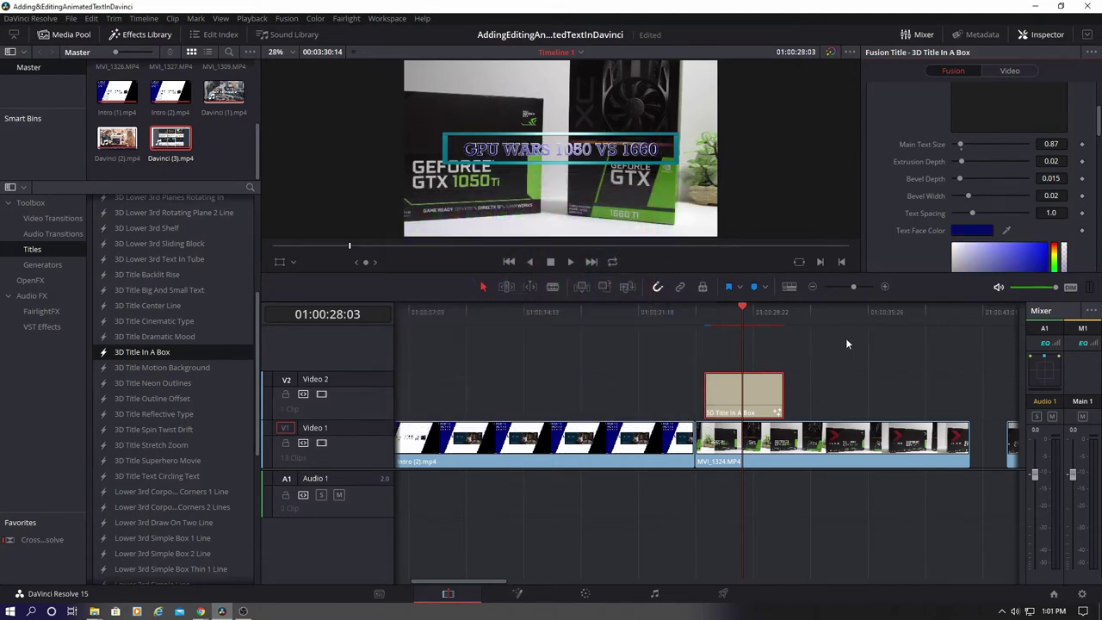
pyautogui.click(979, 253)
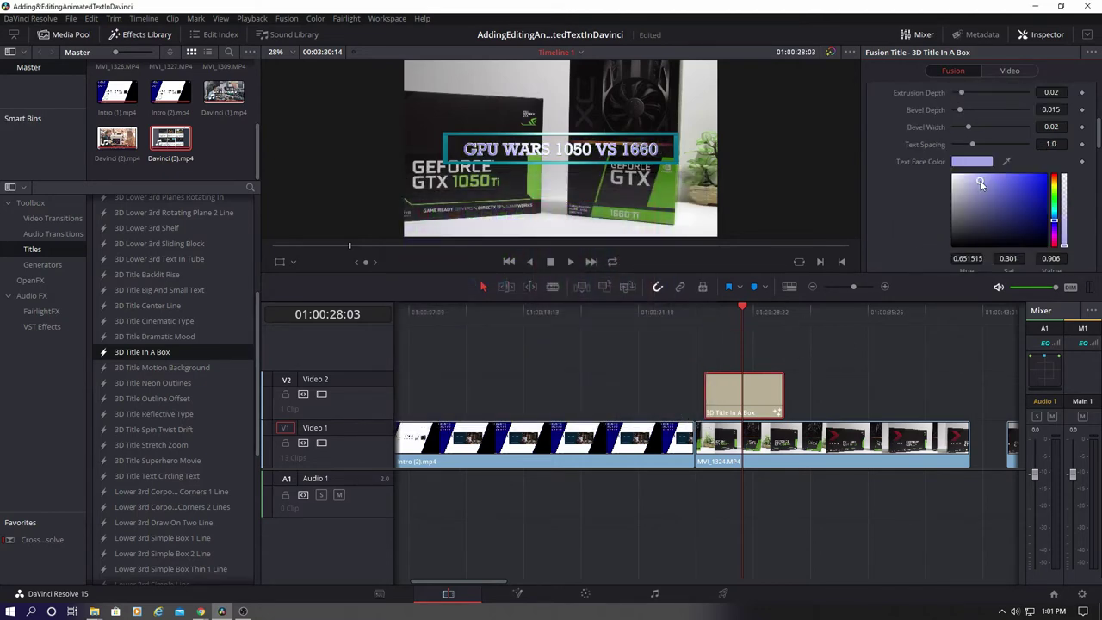
pyautogui.scroll(-2, 979, 184)
pyautogui.click(975, 180)
pyautogui.scroll(5, 898, 231)
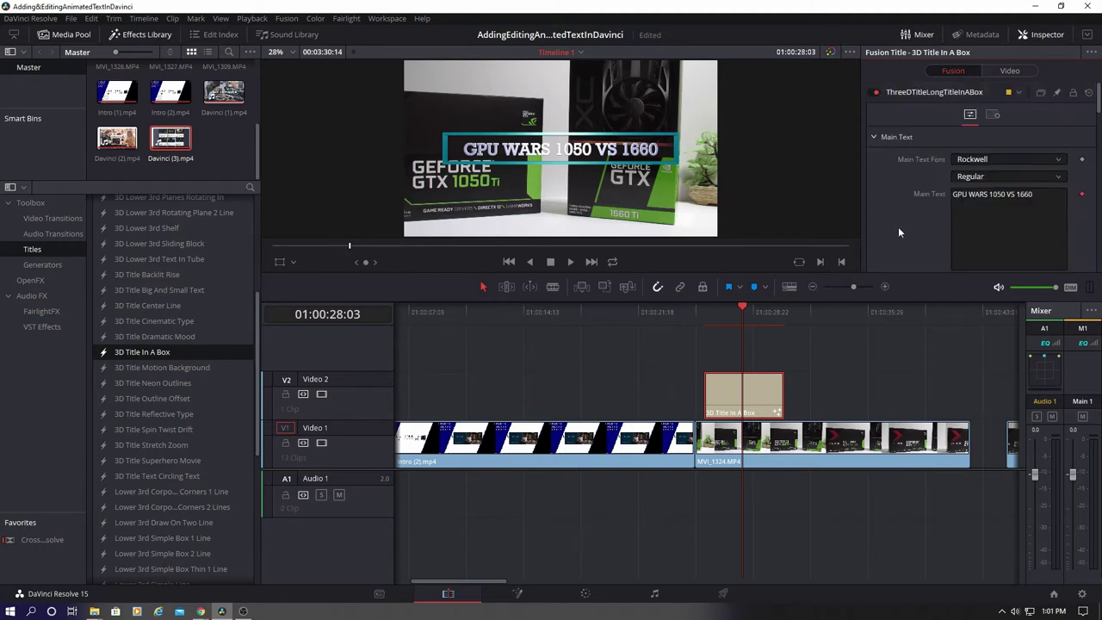
pyautogui.click(873, 137)
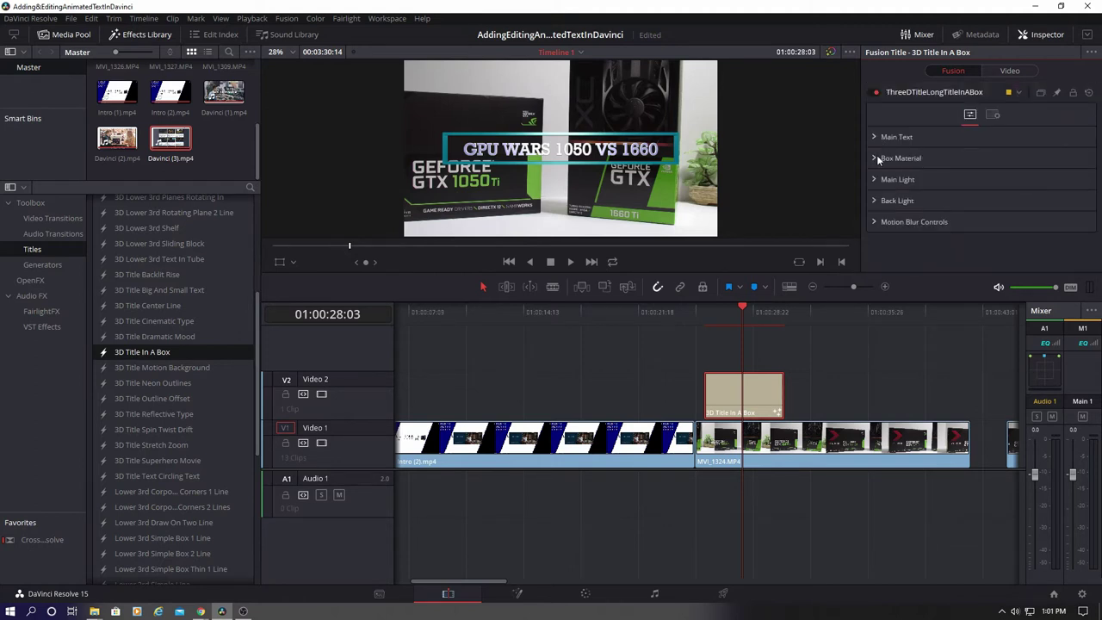
# - Set Box Material's box colour to deep red and its specular colour to dark brown
pyautogui.click(877, 157)
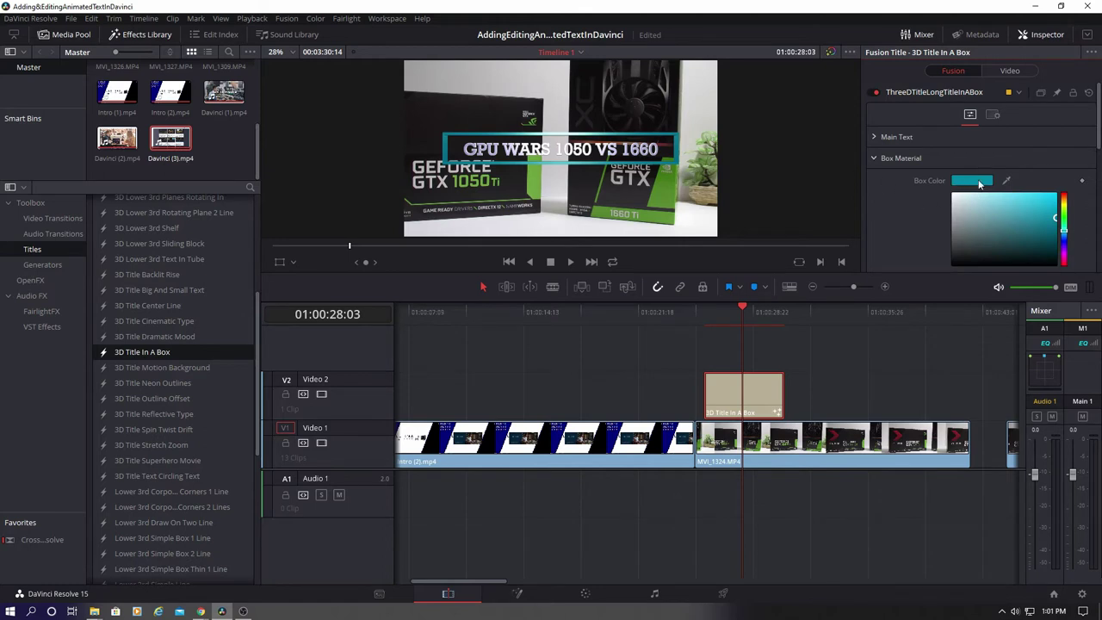
pyautogui.scroll(-2, 1011, 216)
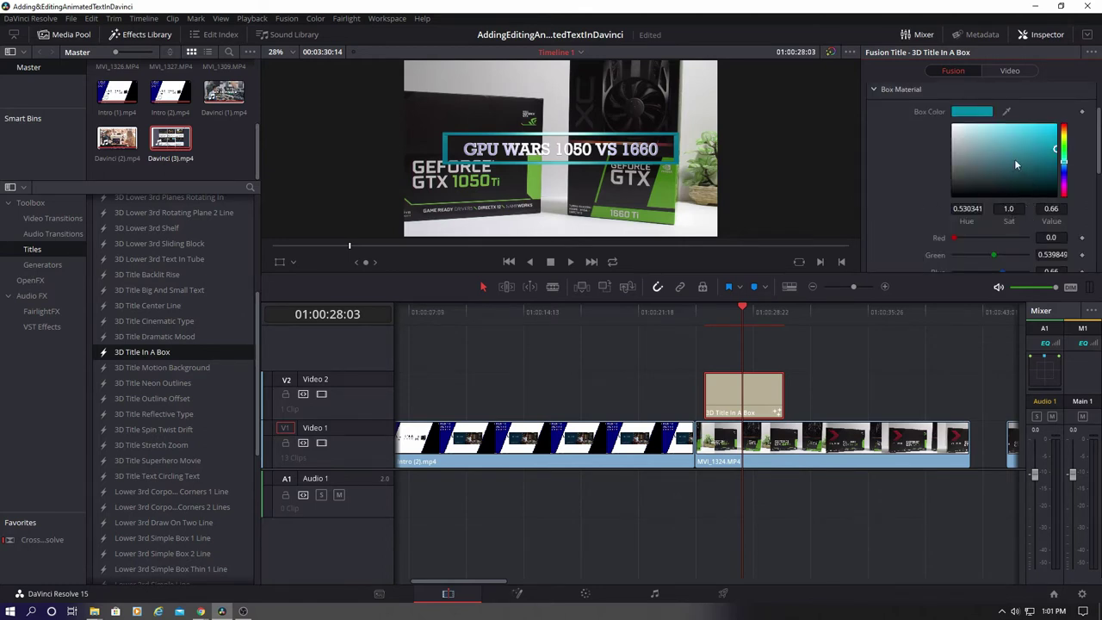
pyautogui.click(1065, 196)
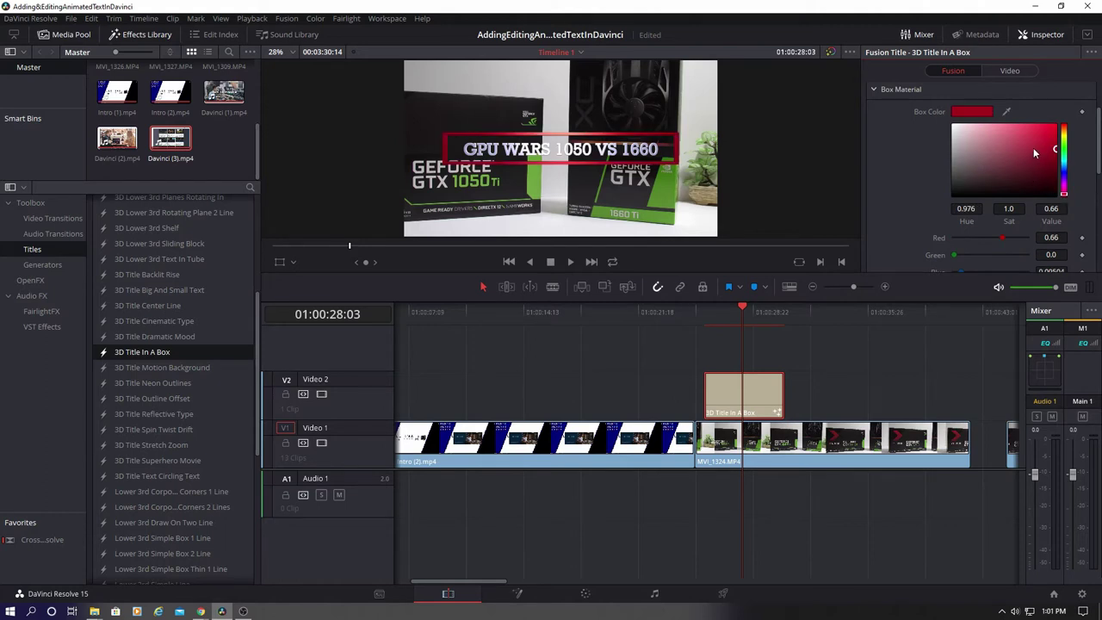
pyautogui.moveTo(1035, 152); pyautogui.dragTo(1049, 129)
pyautogui.scroll(-2, 1056, 185)
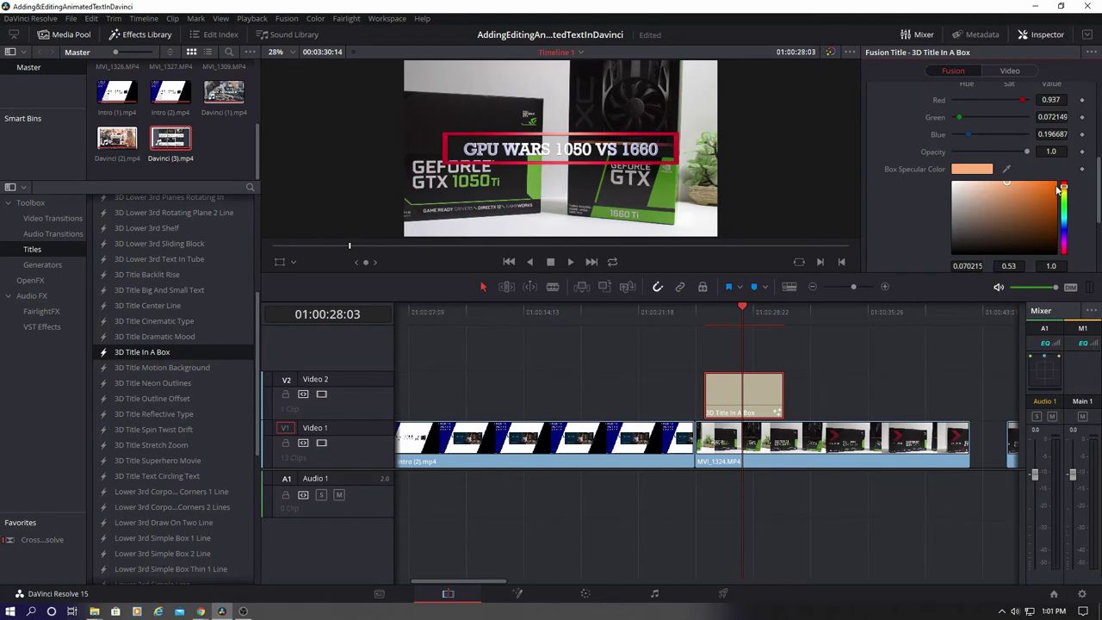
pyautogui.moveTo(1047, 202); pyautogui.dragTo(1047, 236)
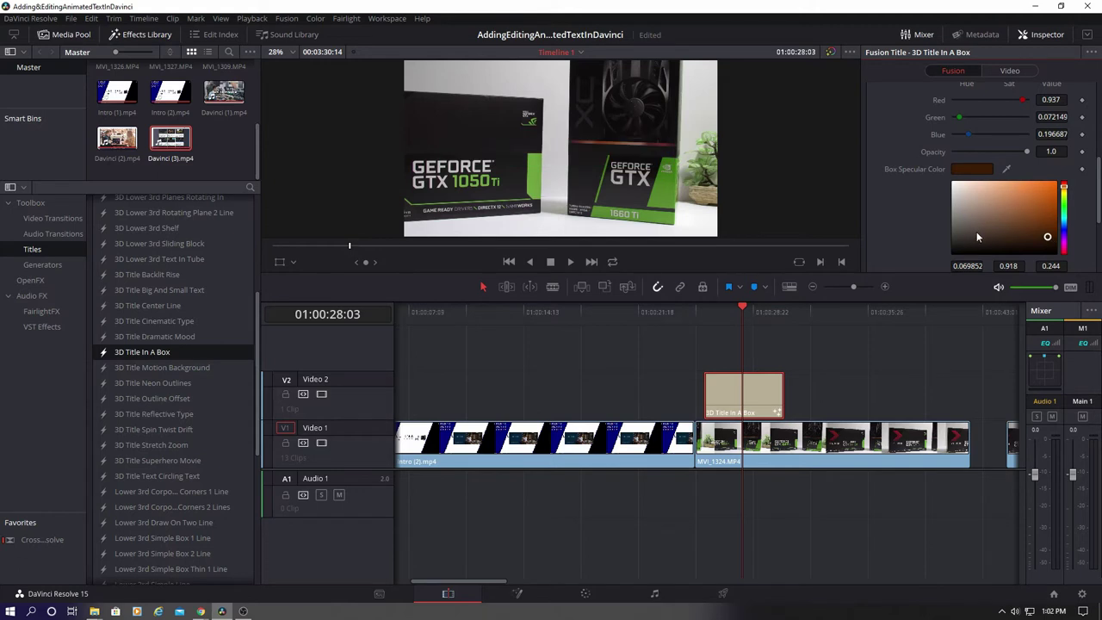
pyautogui.click(672, 310)
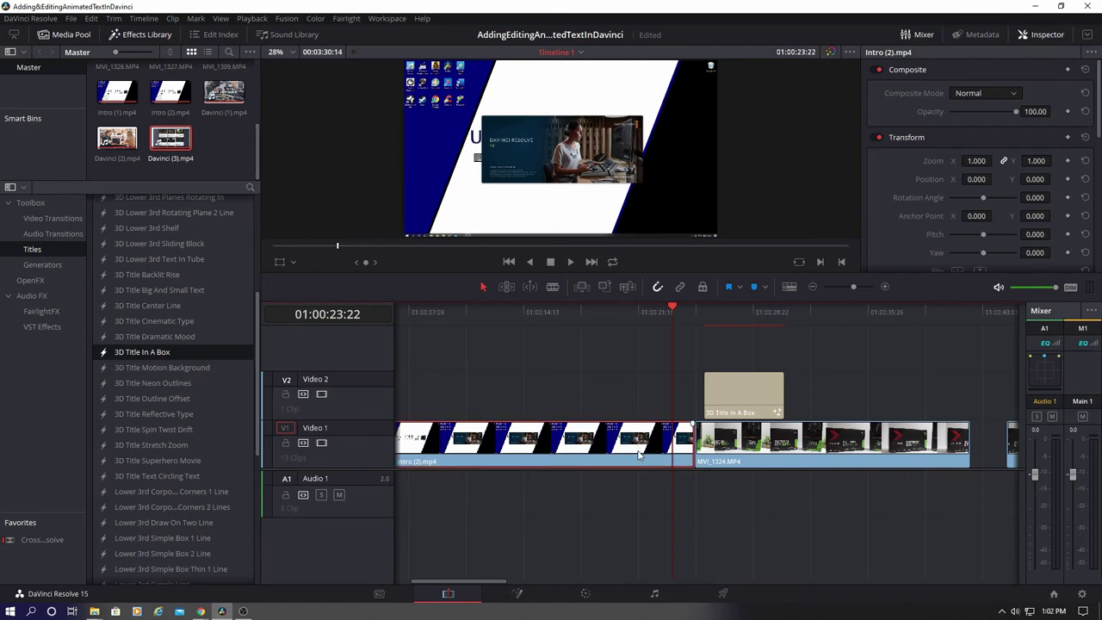
# - Play the GPU clip from its start to check the red-boxed GPU WARS title animation
pyautogui.click(679, 313)
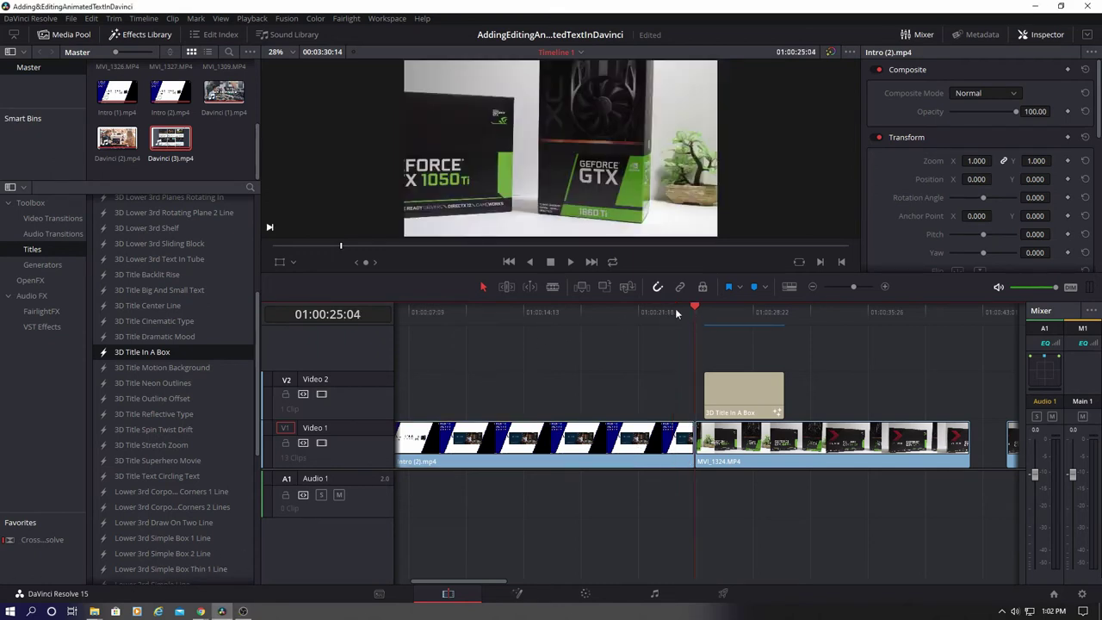
pyautogui.click(570, 262)
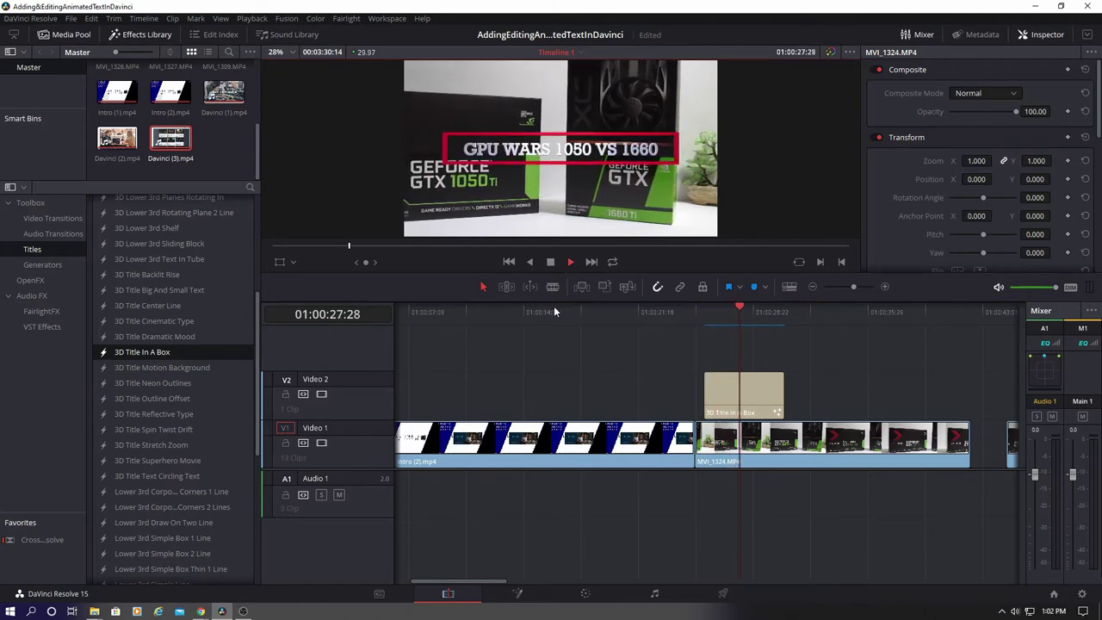
pyautogui.press('space')
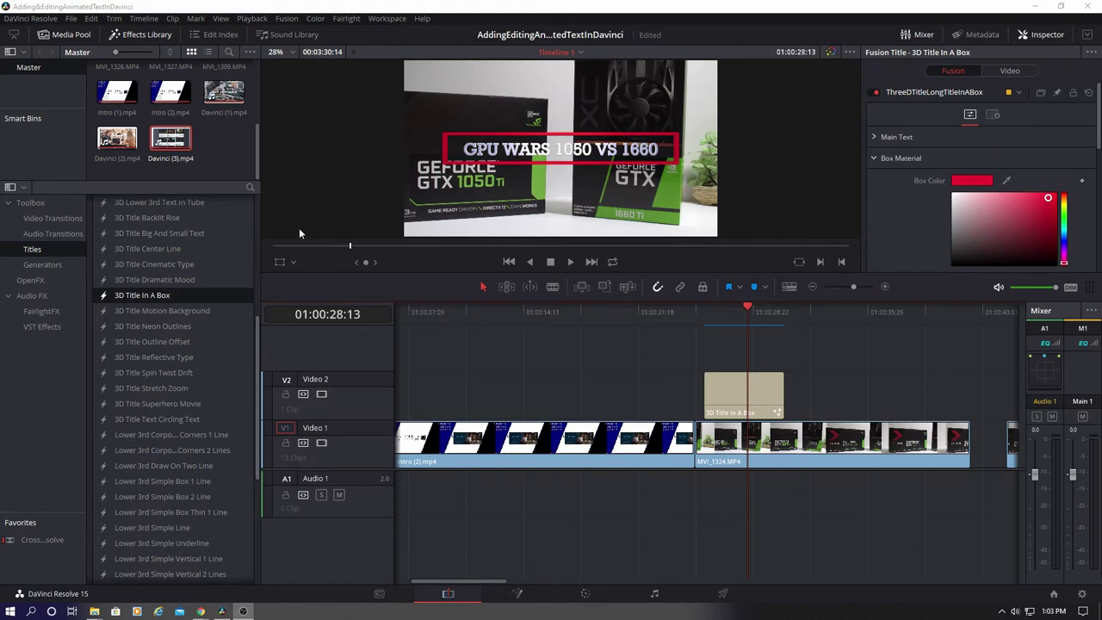
# - Drag the GPU WARS title down to the lower frame with the Transform overlay, then replay it
pyautogui.click(280, 263)
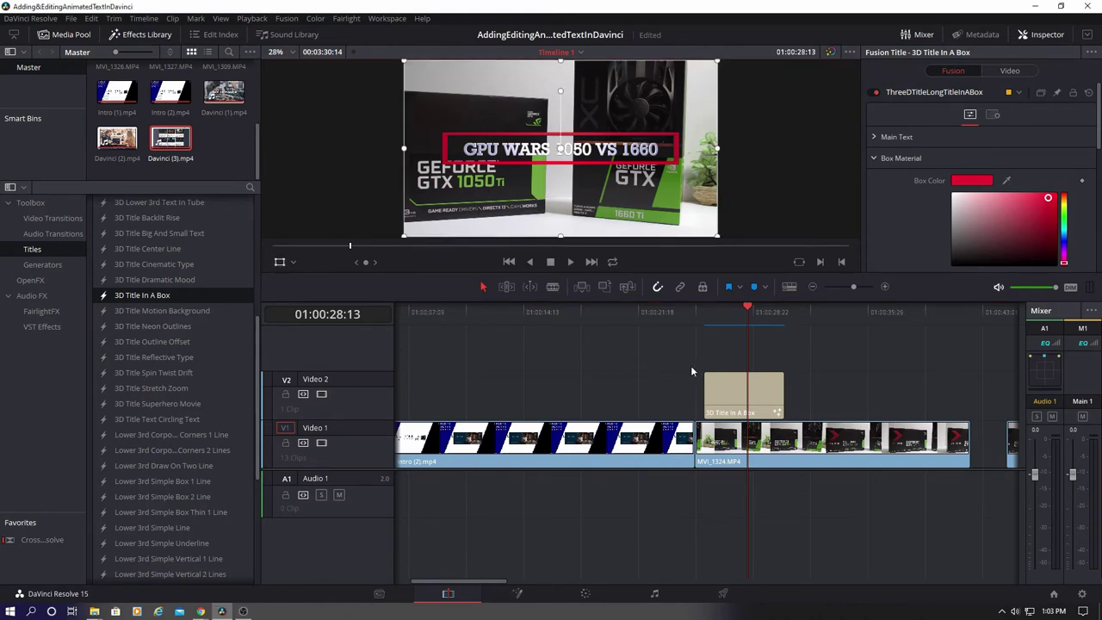
pyautogui.moveTo(606, 167); pyautogui.dragTo(608, 223)
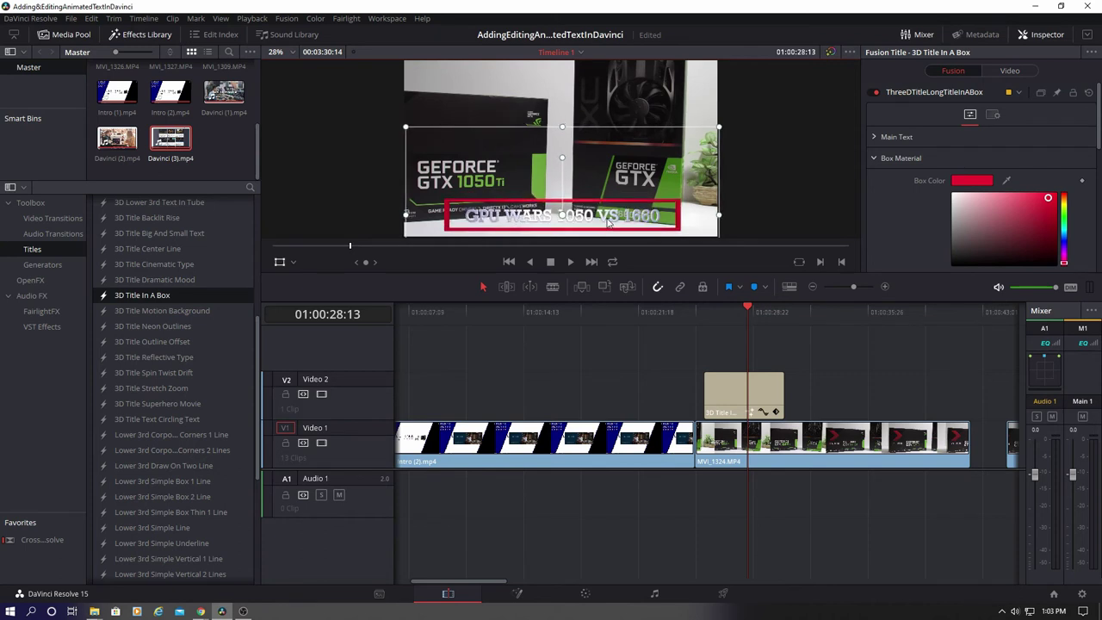
pyautogui.click(652, 315)
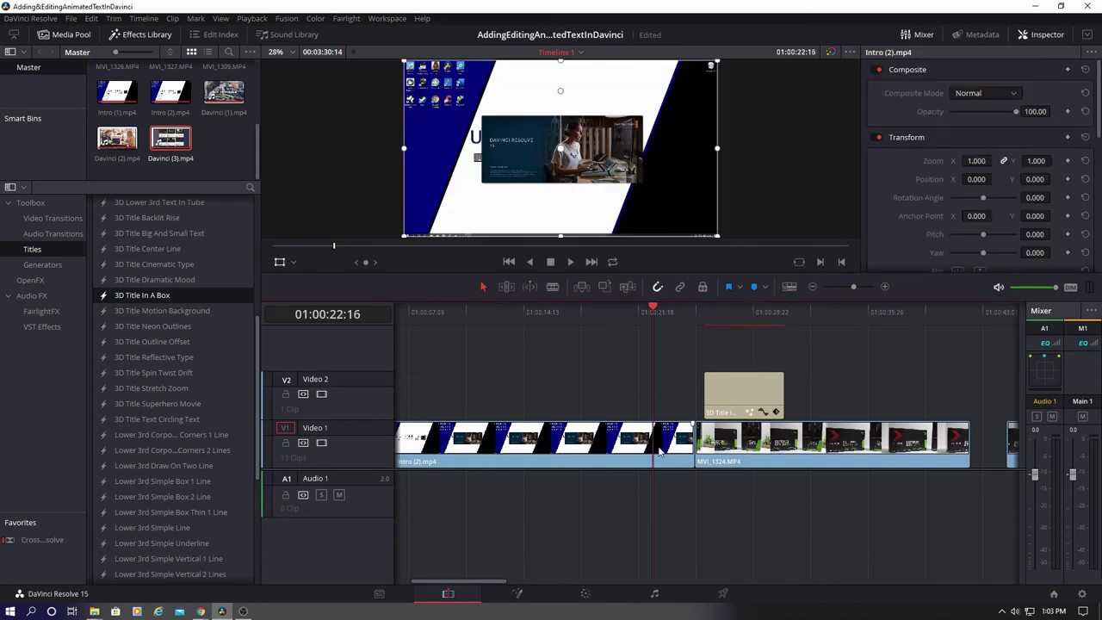
pyautogui.click(571, 262)
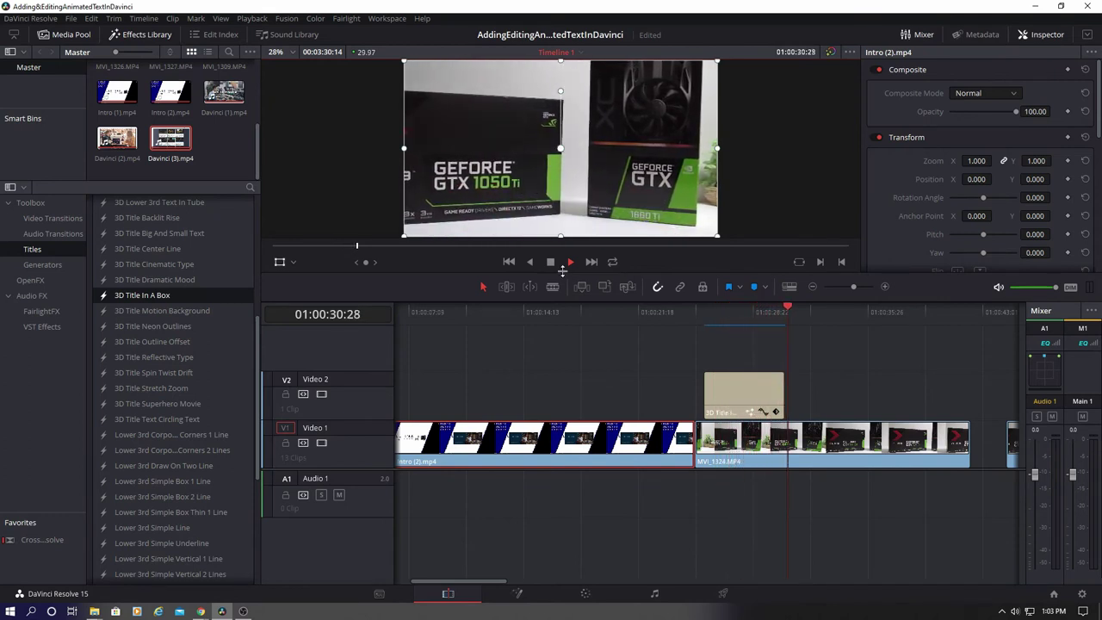
# - Place 3D Title Dramatic Mood on V2 at the playhead and select the new clip
pyautogui.press('space')
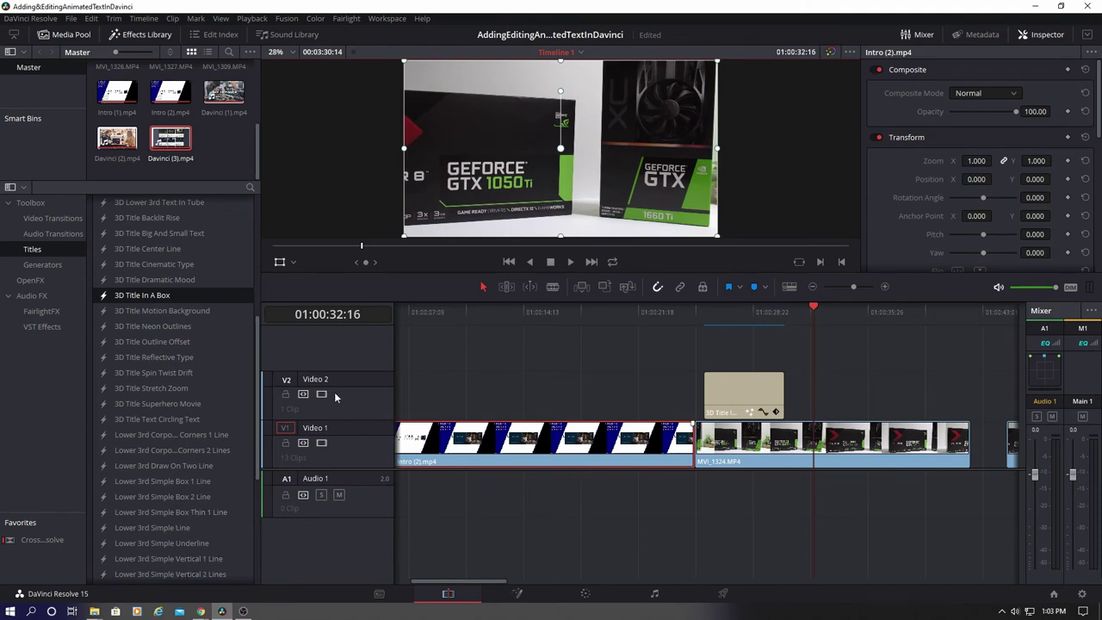
pyautogui.scroll(4, 123, 464)
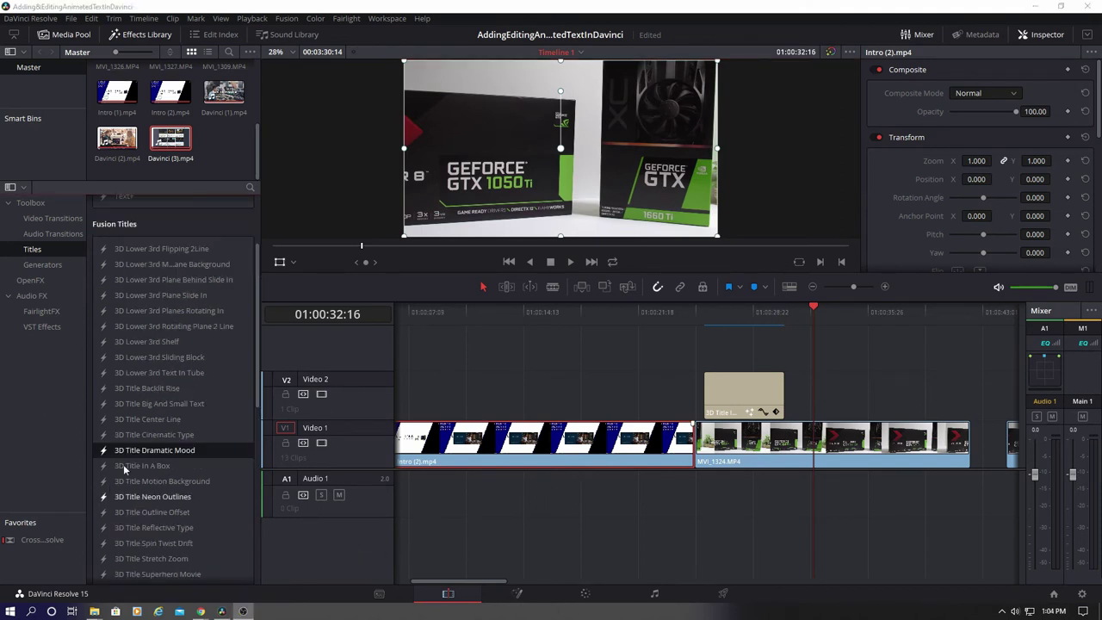
pyautogui.moveTo(144, 451); pyautogui.dragTo(816, 411)
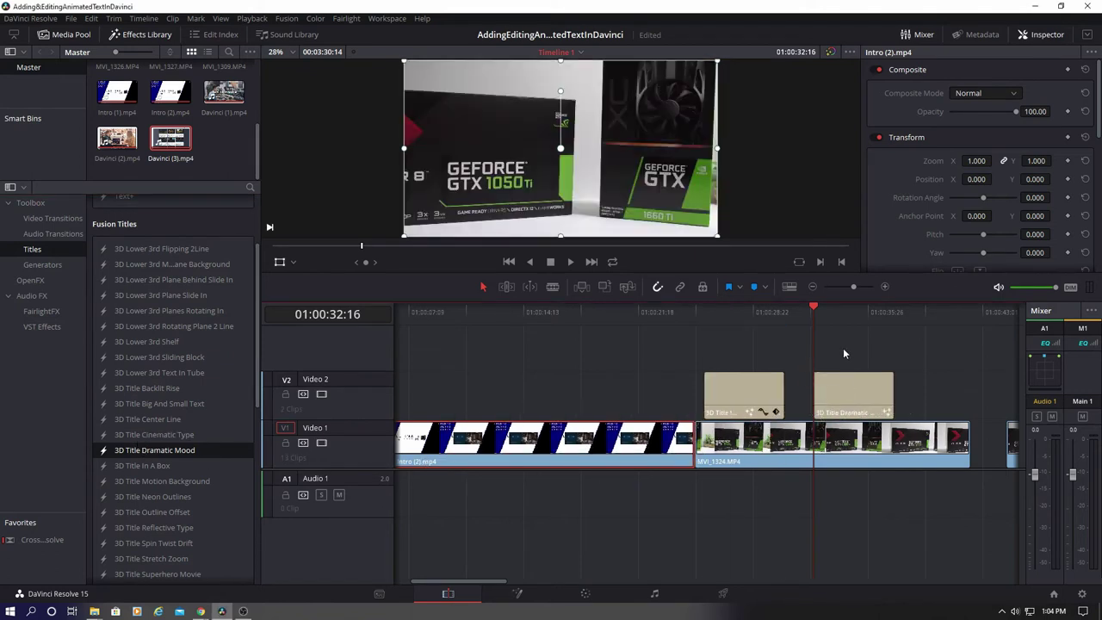
pyautogui.click(833, 317)
pyautogui.click(853, 317)
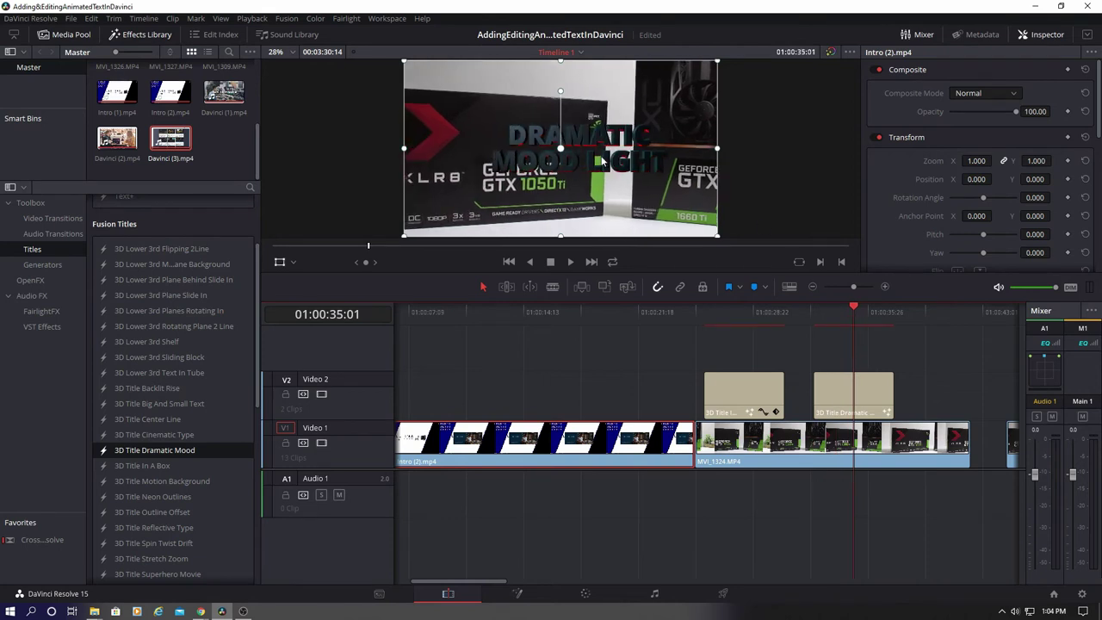
pyautogui.click(873, 392)
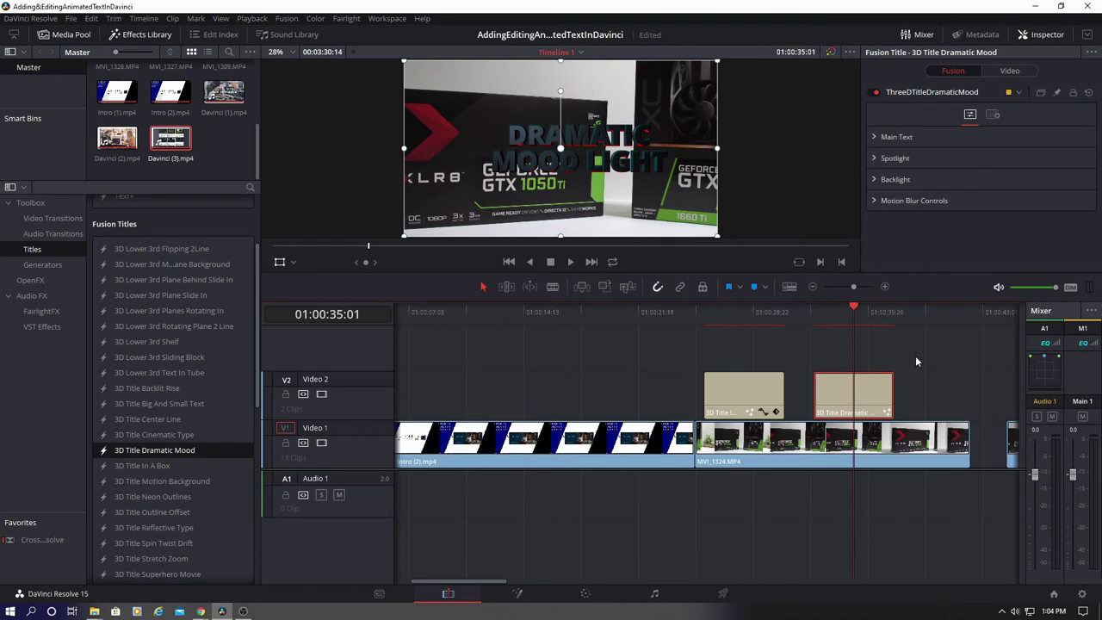
# - Replace 'DRAMATIC MOOD LIGHT' with the pasted text 'GPU WARS / 1050ti / VS. / 1660ti'
pyautogui.click(891, 138)
pyautogui.moveTo(997, 204); pyautogui.dragTo(953, 194)
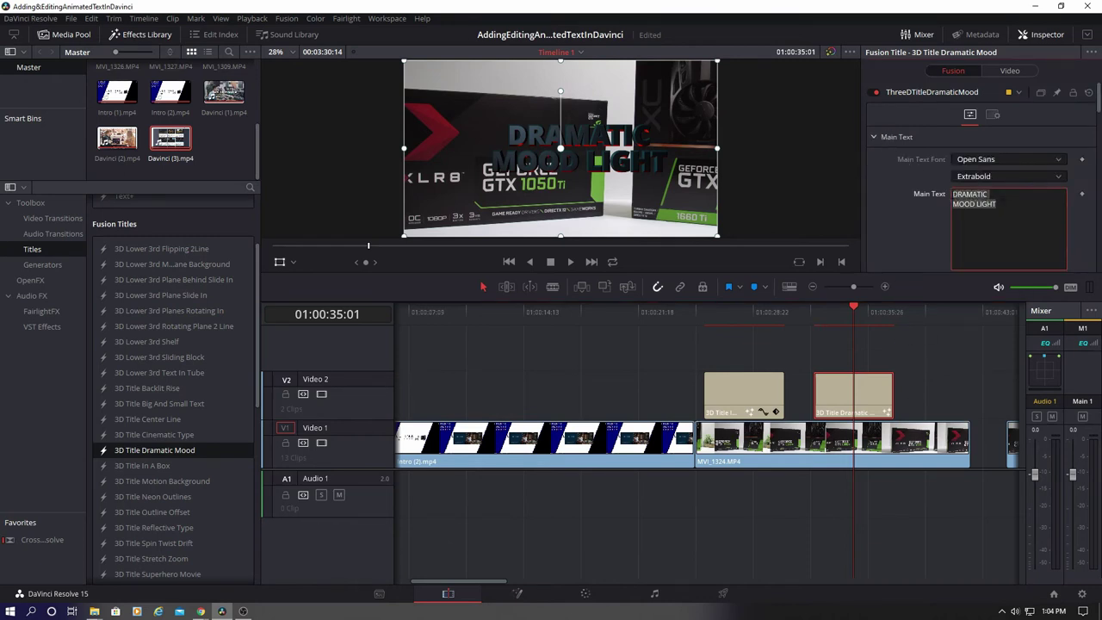
pyautogui.press('BackSpace')
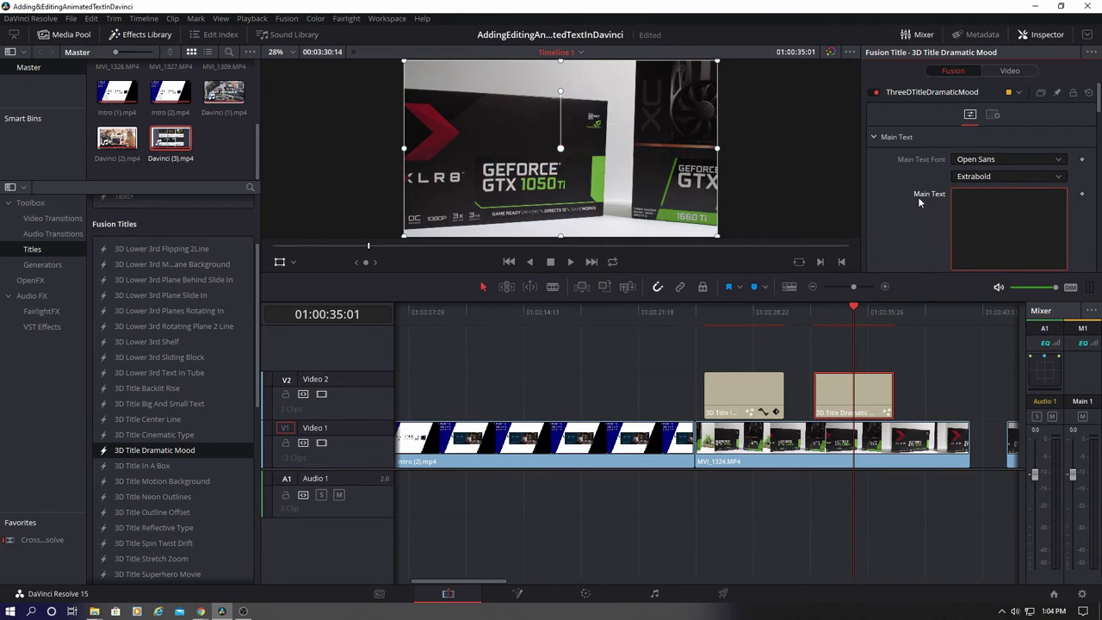
pyautogui.write('GPU WARS 1050ti VS. 1660ti')
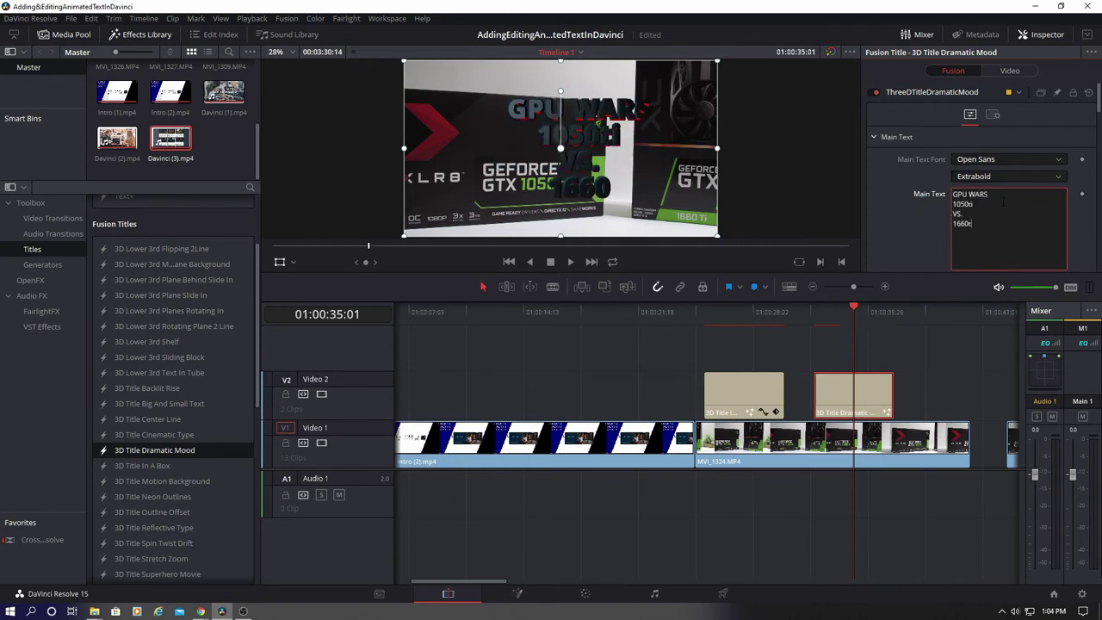
# - Set the Dramatic Mood title's font to Copperplate Gothic Bold
pyautogui.click(1047, 161)
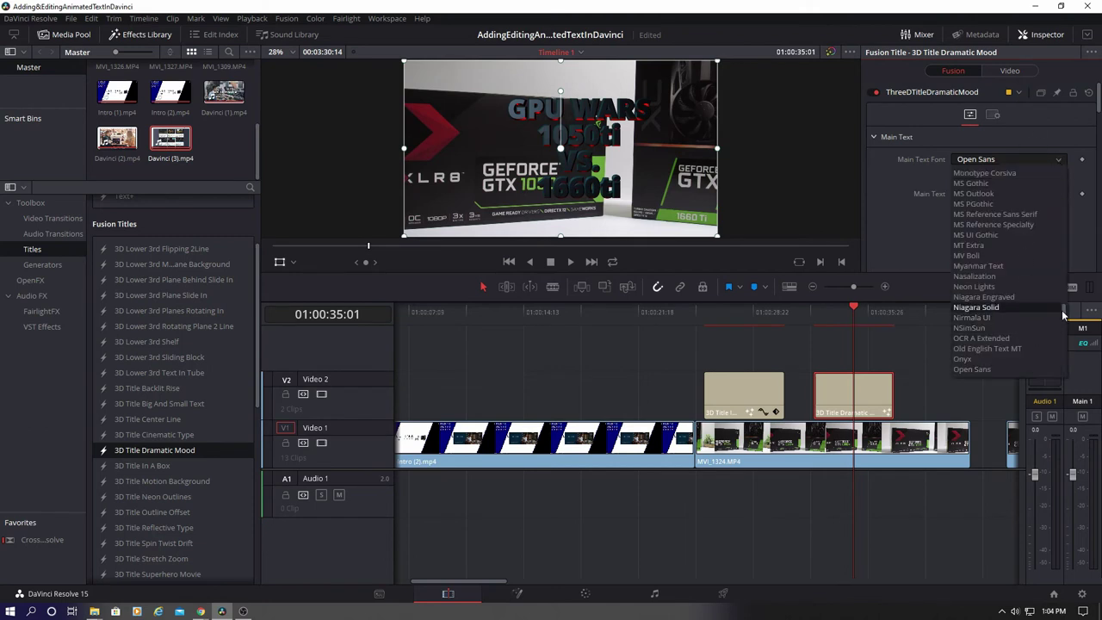
pyautogui.moveTo(1064, 314); pyautogui.dragTo(1064, 227)
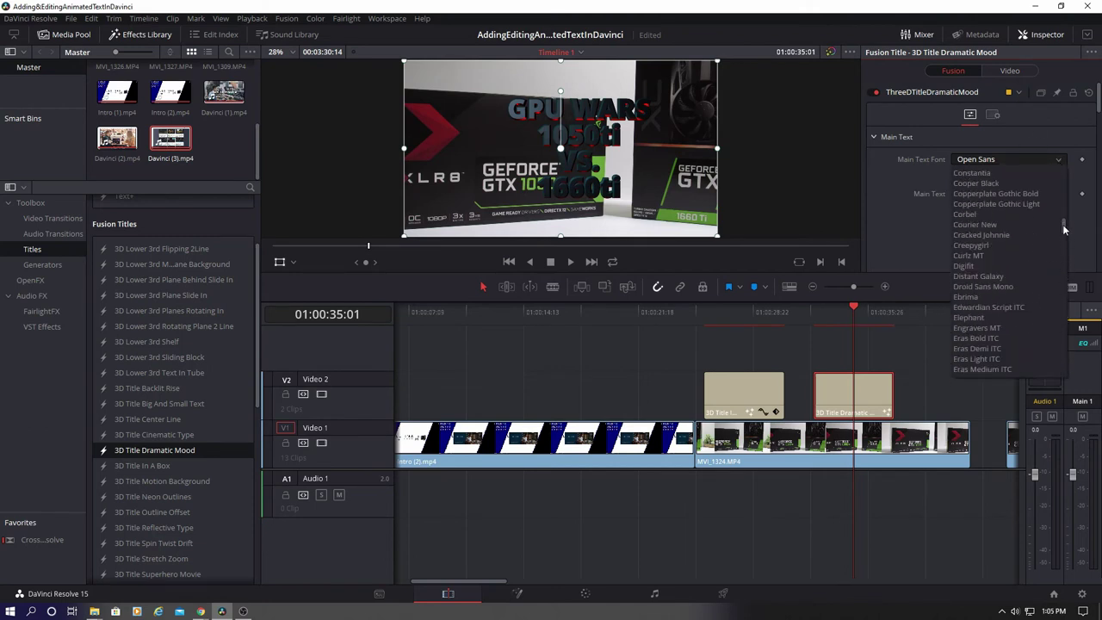
pyautogui.click(1033, 183)
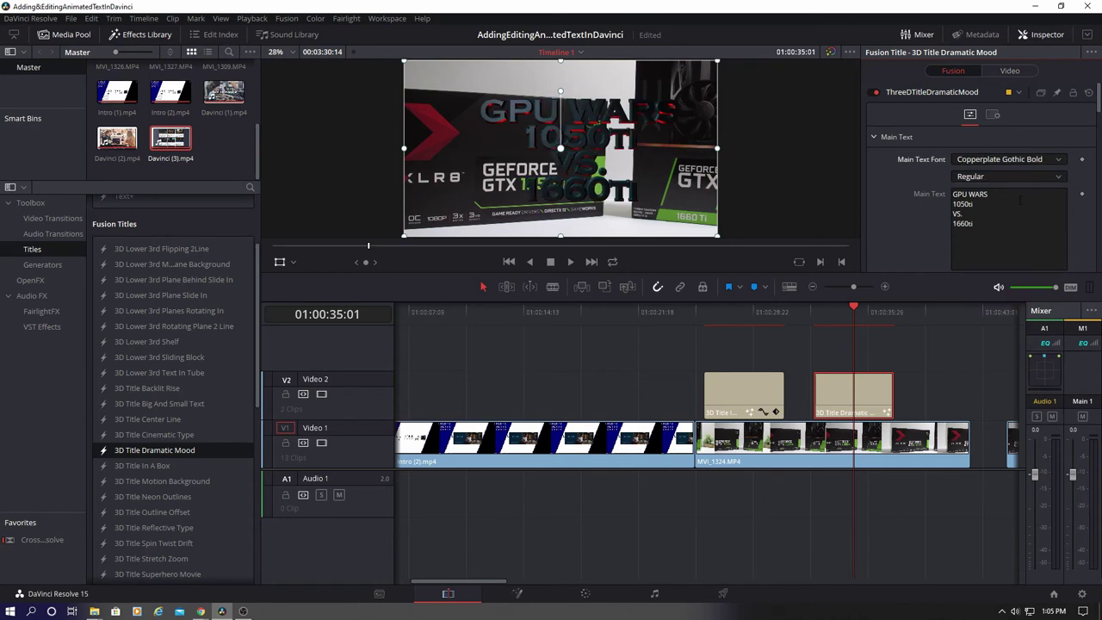
# - Shrink the Dramatic Mood title's Main Text Size to 0.87
pyautogui.scroll(-2, 1012, 219)
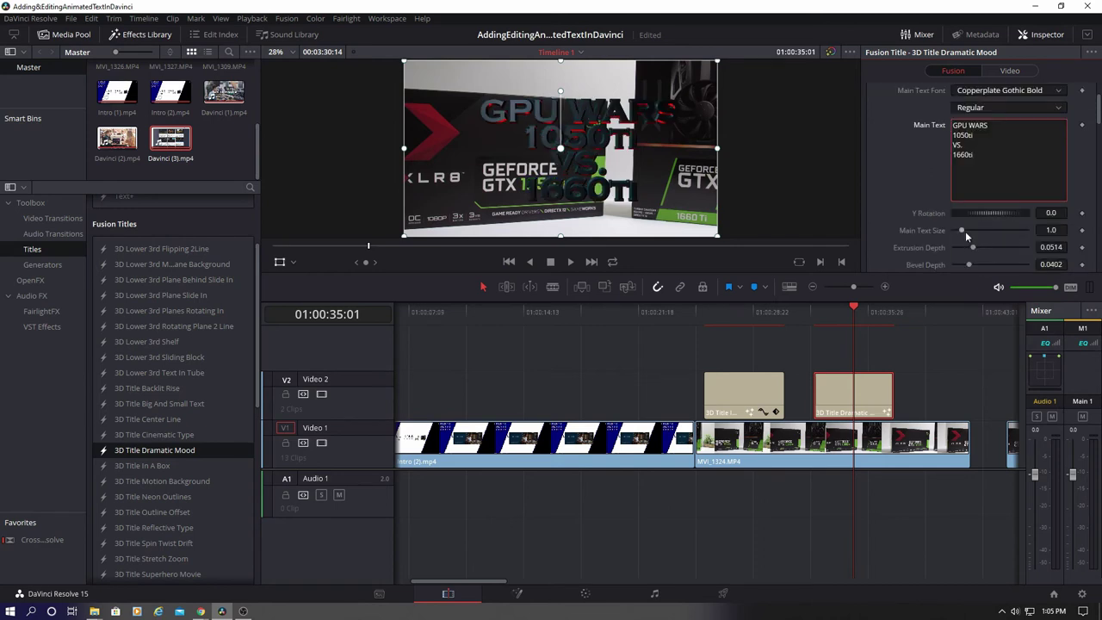
pyautogui.moveTo(964, 231); pyautogui.dragTo(961, 231)
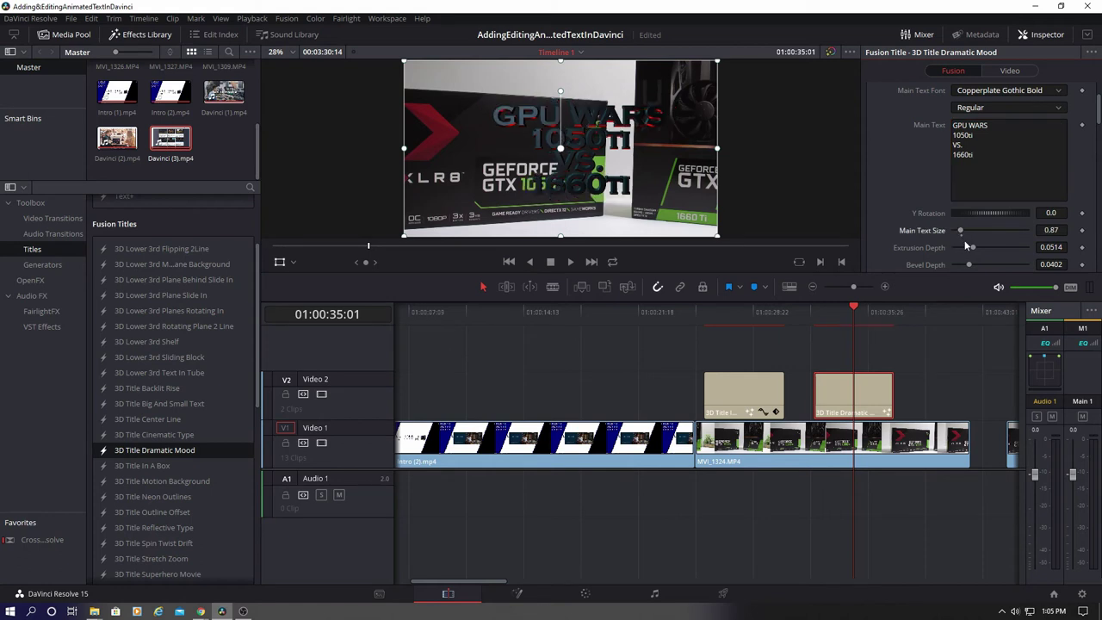
pyautogui.scroll(-5, 990, 213)
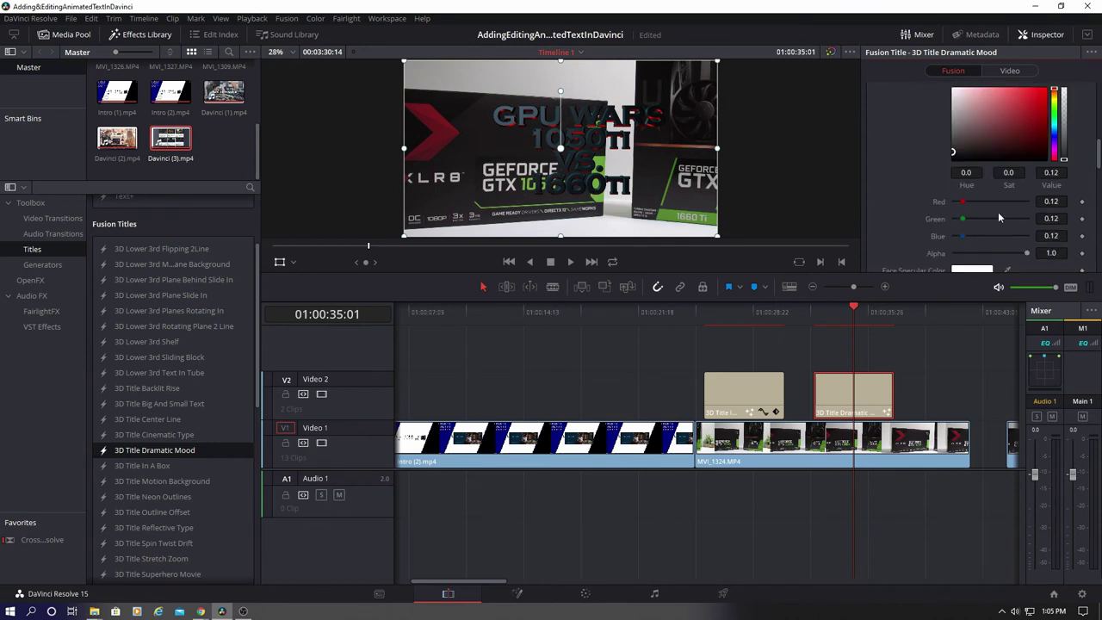
pyautogui.scroll(3, 1002, 187)
# - Recolour the title text with a pale pink face and a green face specular
pyautogui.click(1040, 242)
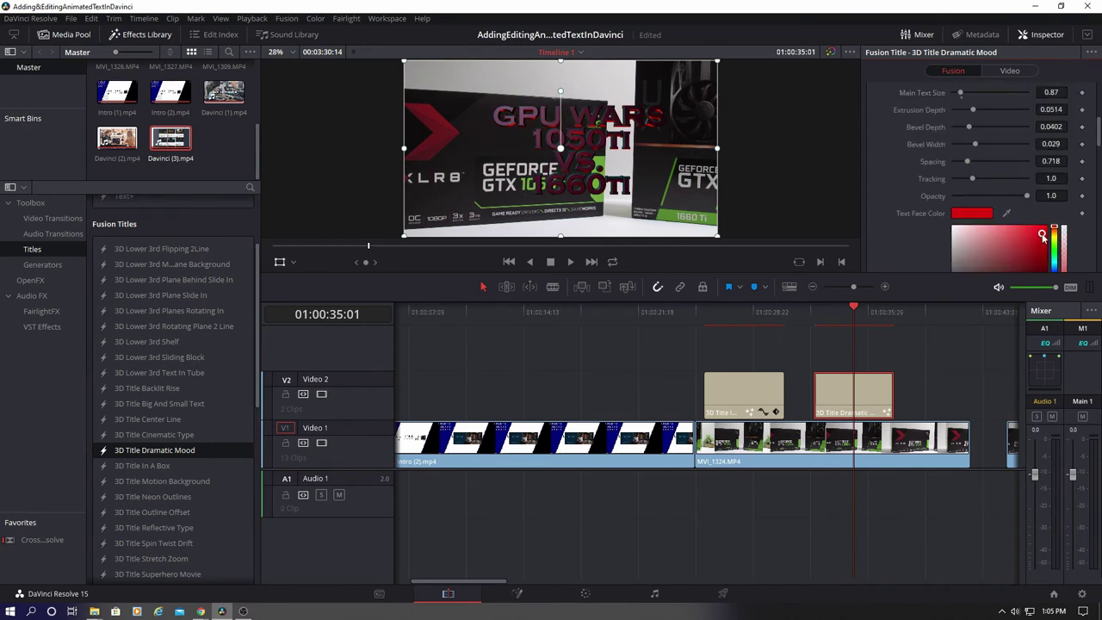
pyautogui.moveTo(839, 312); pyautogui.dragTo(844, 310)
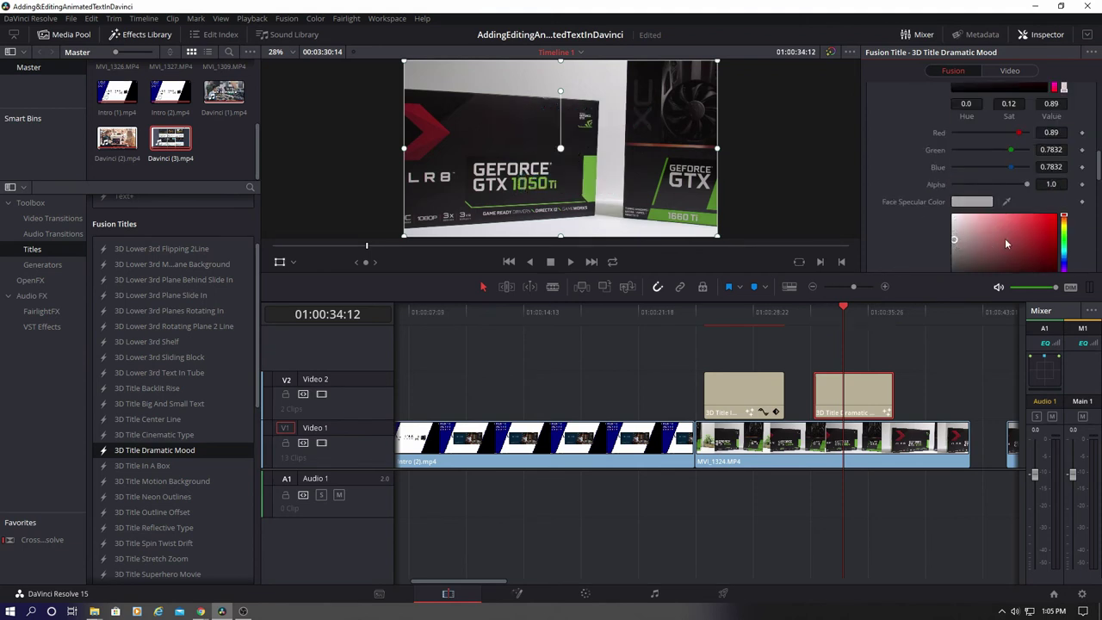
pyautogui.scroll(-2, 1006, 243)
pyautogui.moveTo(978, 196)
pyautogui.mouseDown()
pyautogui.moveTo(960, 175)
pyautogui.moveTo(963, 205)
pyautogui.moveTo(972, 173)
pyautogui.moveTo(1005, 169)
pyautogui.moveTo(987, 165)
pyautogui.mouseUp()
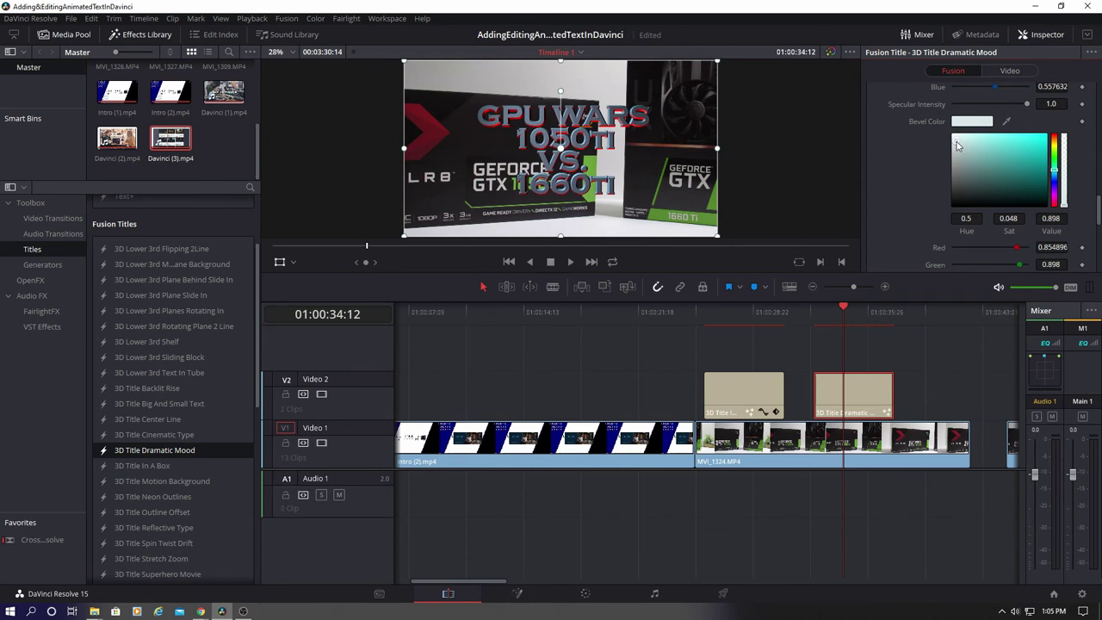
pyautogui.scroll(-4, 987, 198)
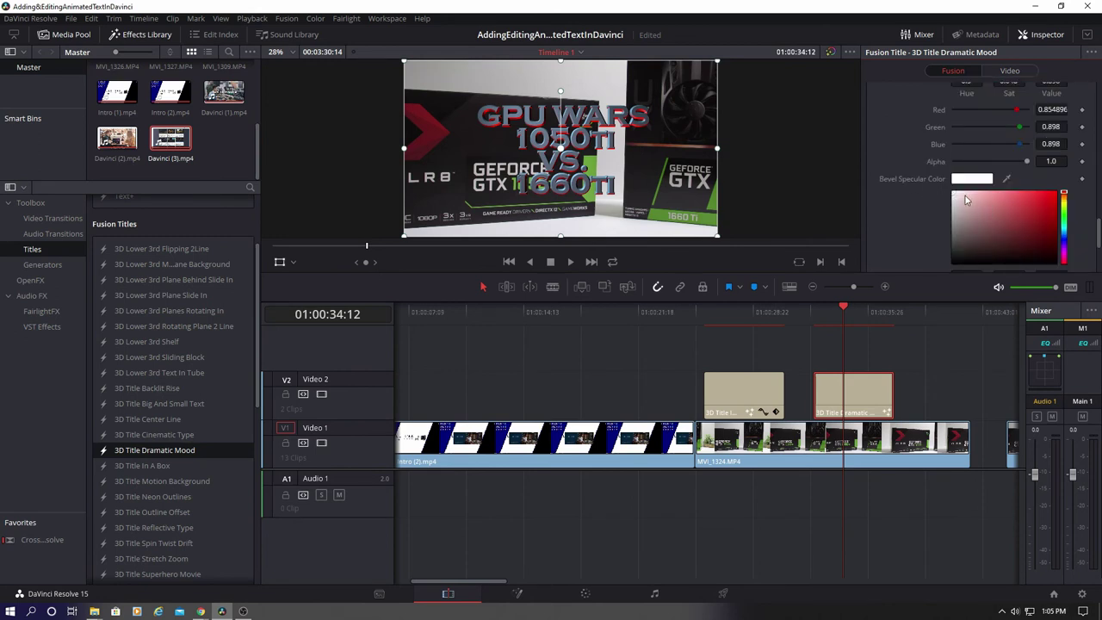
pyautogui.scroll(-3, 978, 209)
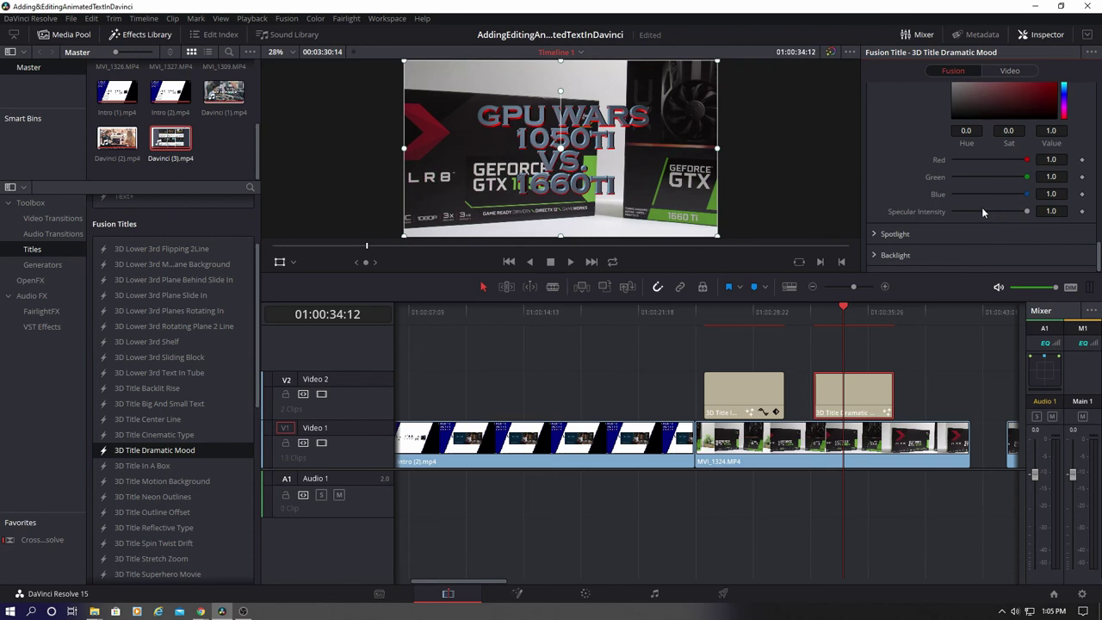
pyautogui.click(878, 234)
pyautogui.scroll(-2, 976, 136)
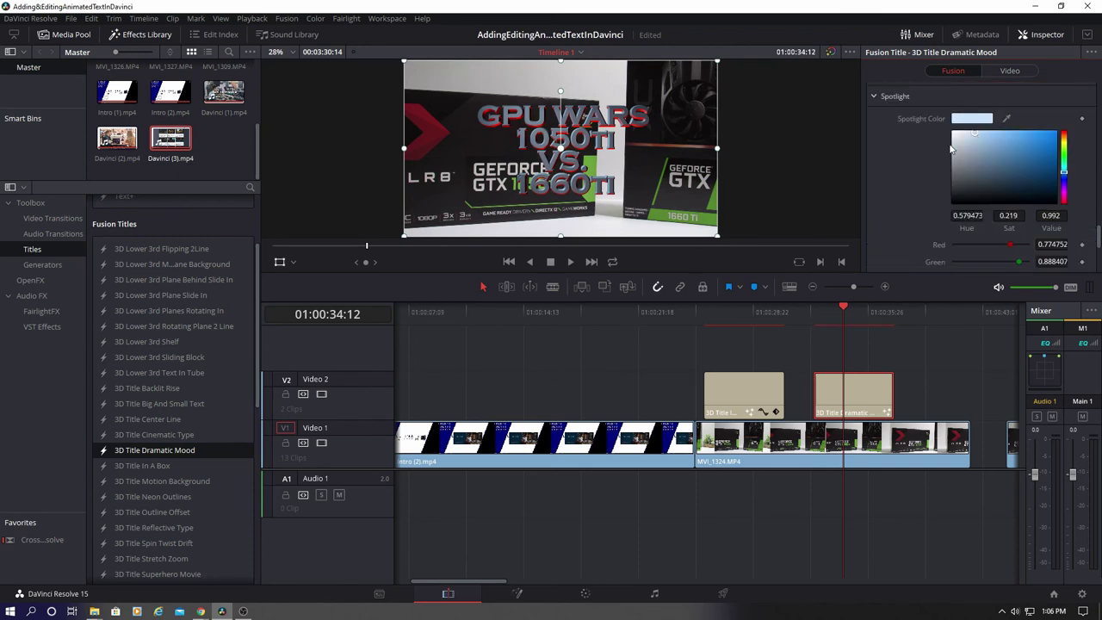
pyautogui.scroll(-3, 970, 167)
pyautogui.scroll(3, 964, 180)
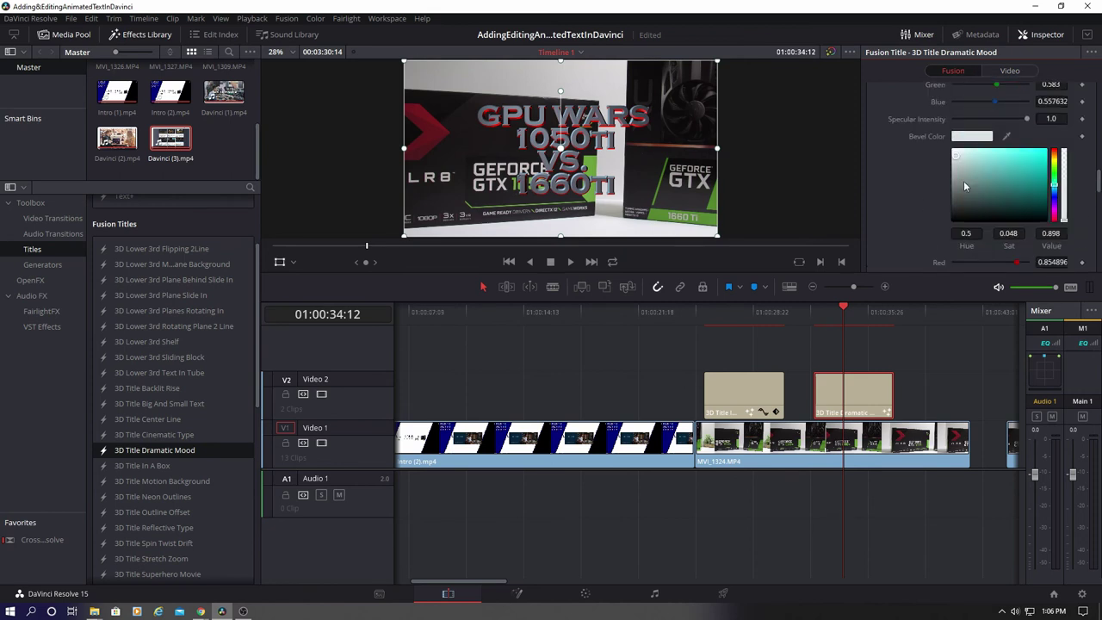
pyautogui.scroll(-4, 964, 185)
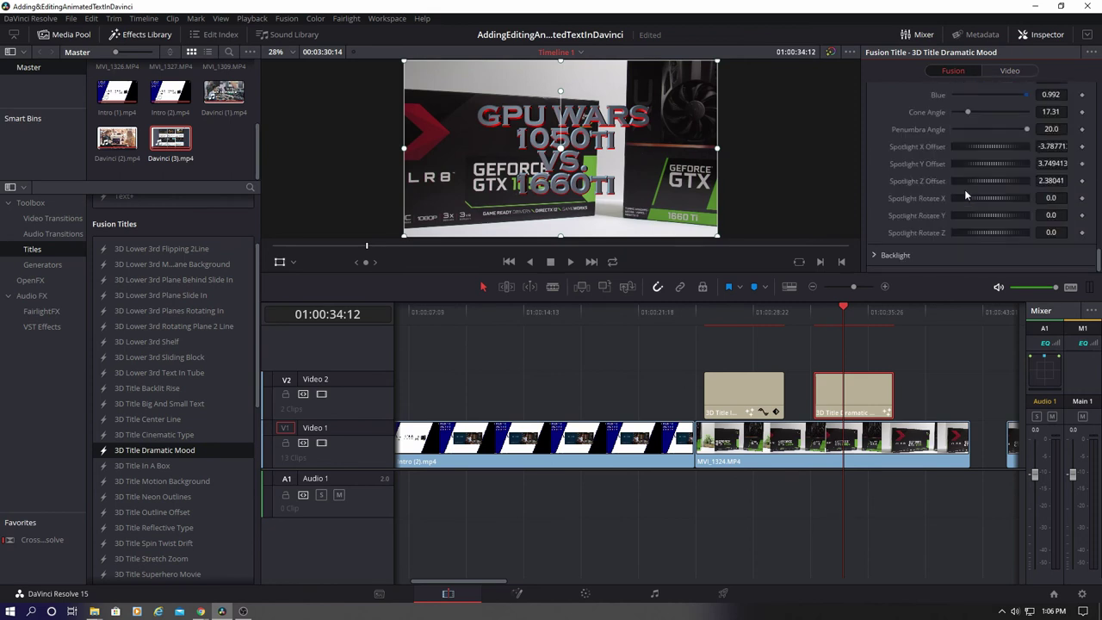
pyautogui.click(879, 256)
pyautogui.scroll(-3, 947, 224)
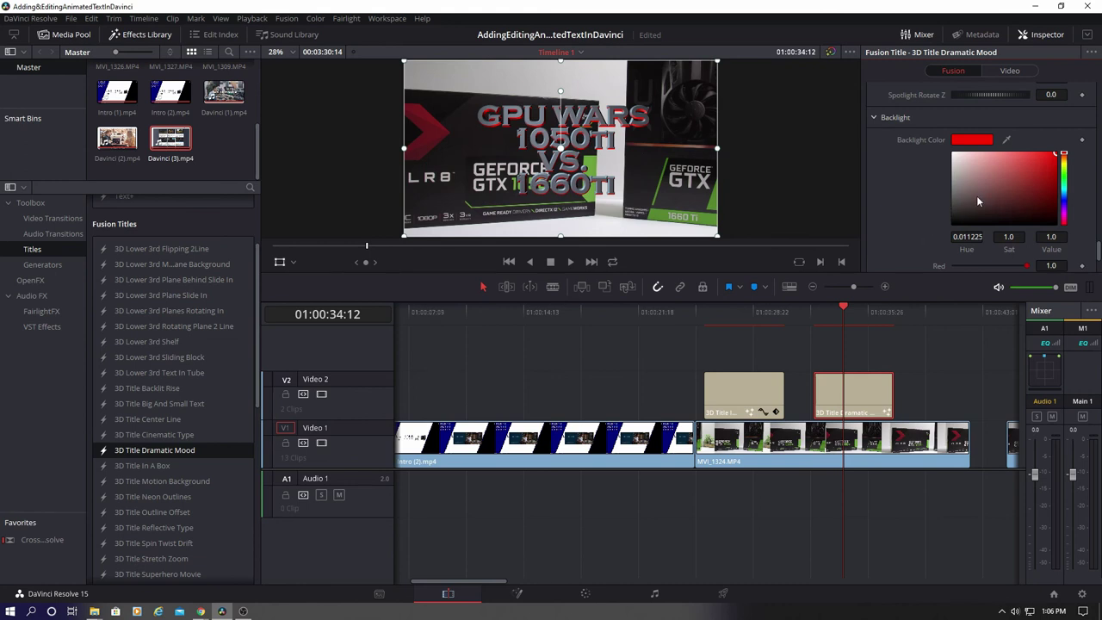
pyautogui.click(876, 118)
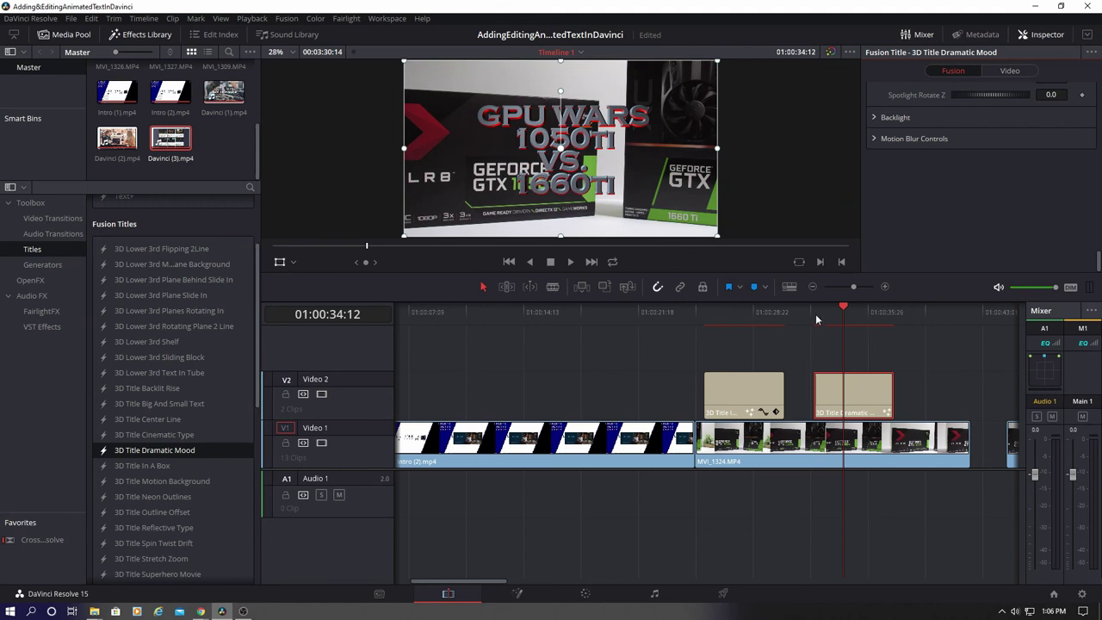
# - Play back from just before the Dramatic Mood title to preview its 'GPU WARS 1050ti VS. 1660ti' animation
pyautogui.moveTo(806, 308)
pyautogui.mouseDown()
pyautogui.moveTo(758, 312)
pyautogui.moveTo(803, 310)
pyautogui.mouseUp()
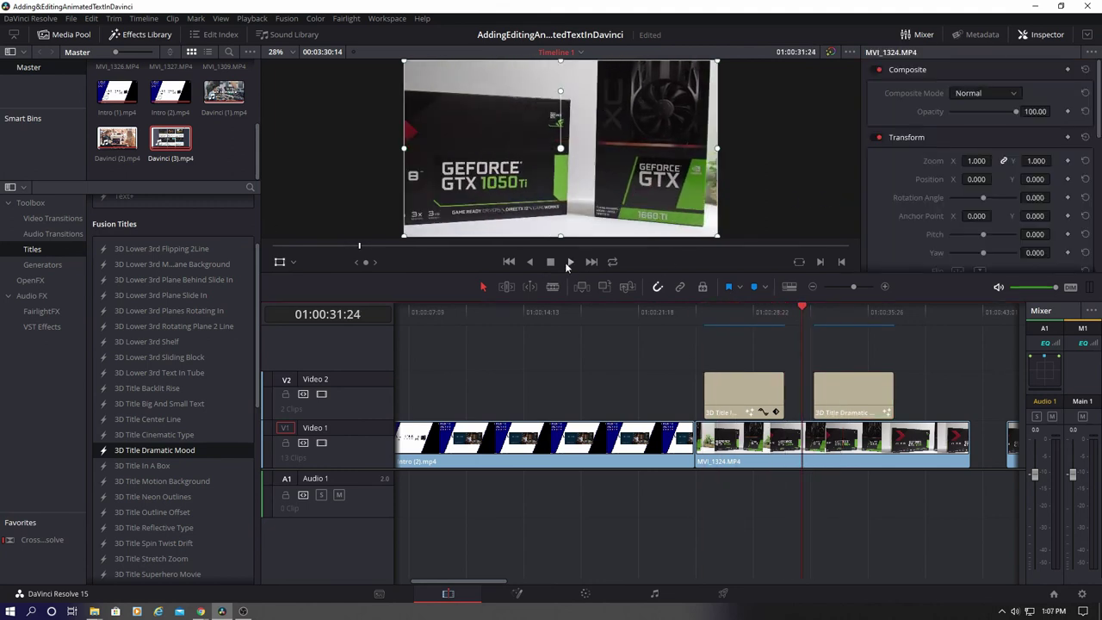
pyautogui.click(569, 262)
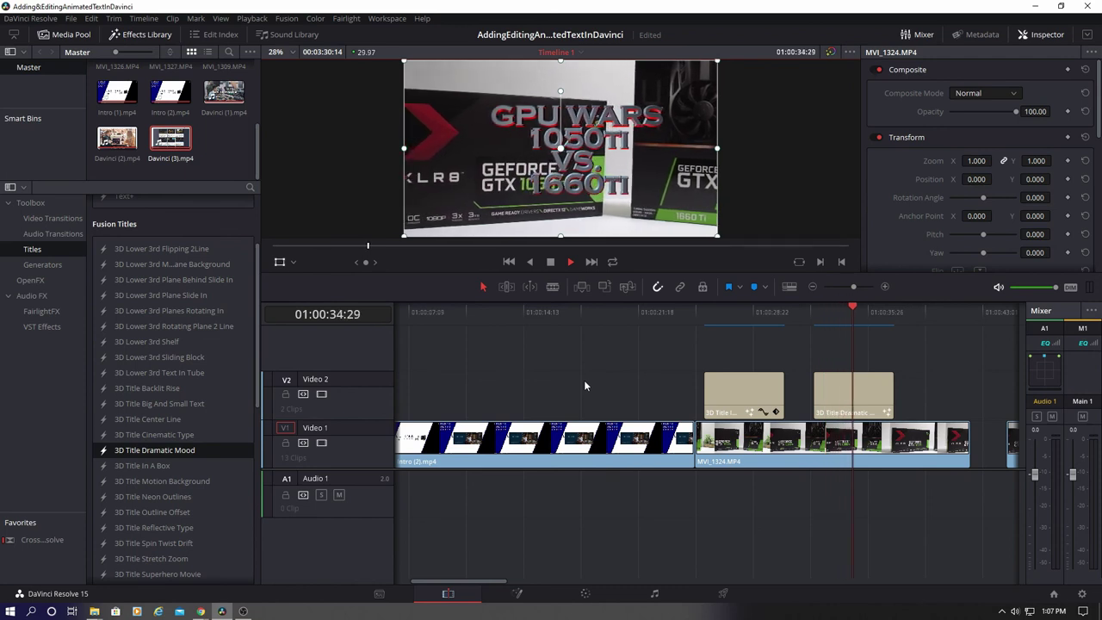
# - Stop the preview and replay from the start of MVI_1324.MP4 to watch both titles
pyautogui.click(551, 262)
pyautogui.click(689, 312)
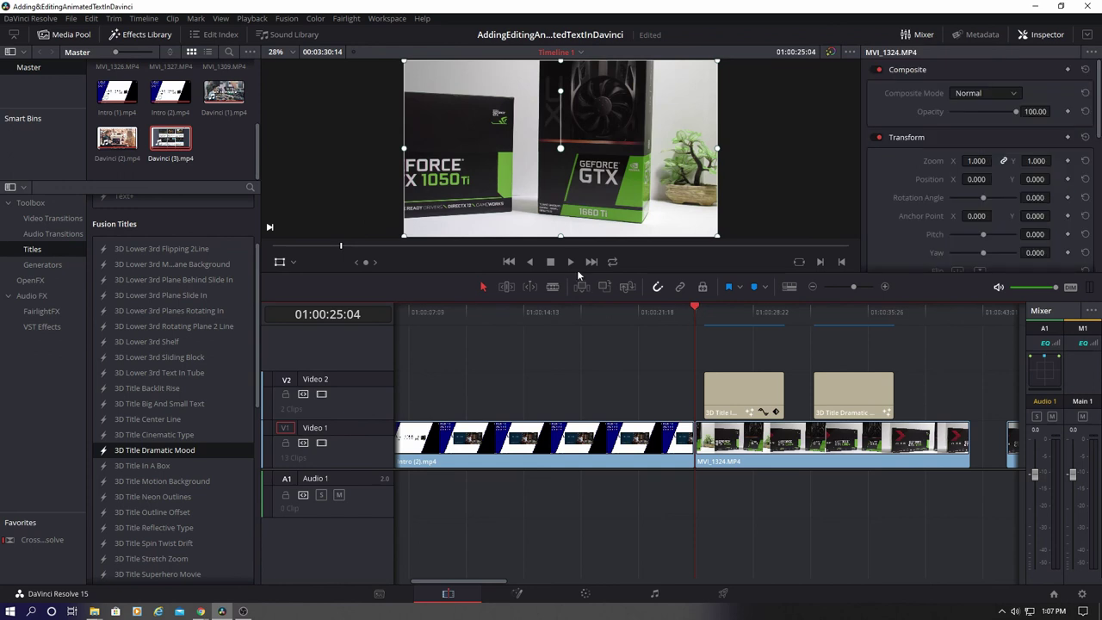
pyautogui.click(570, 262)
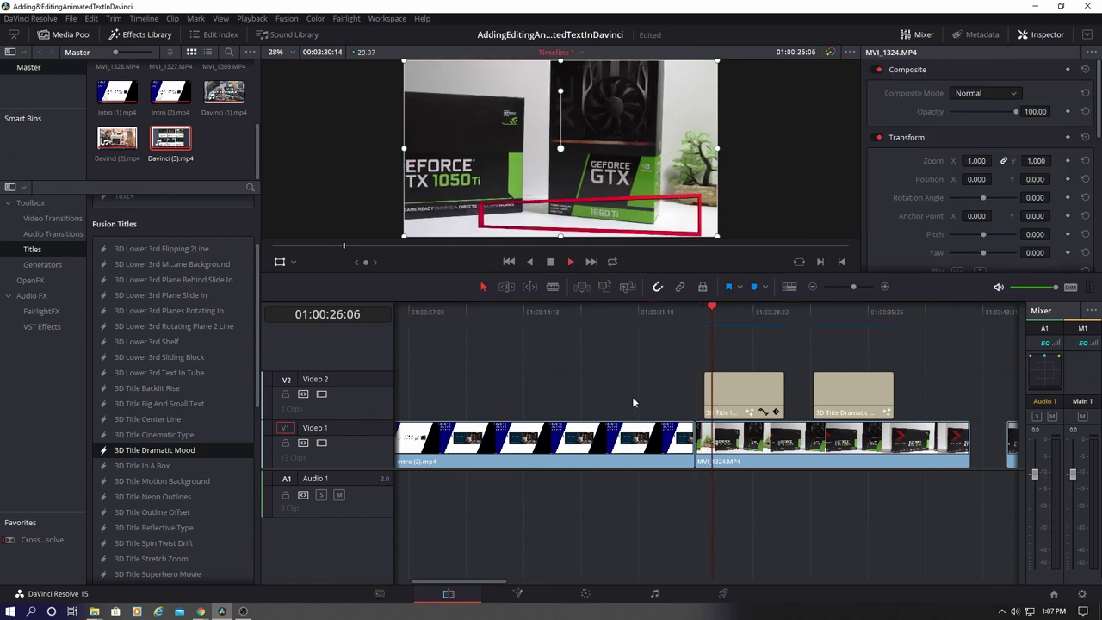